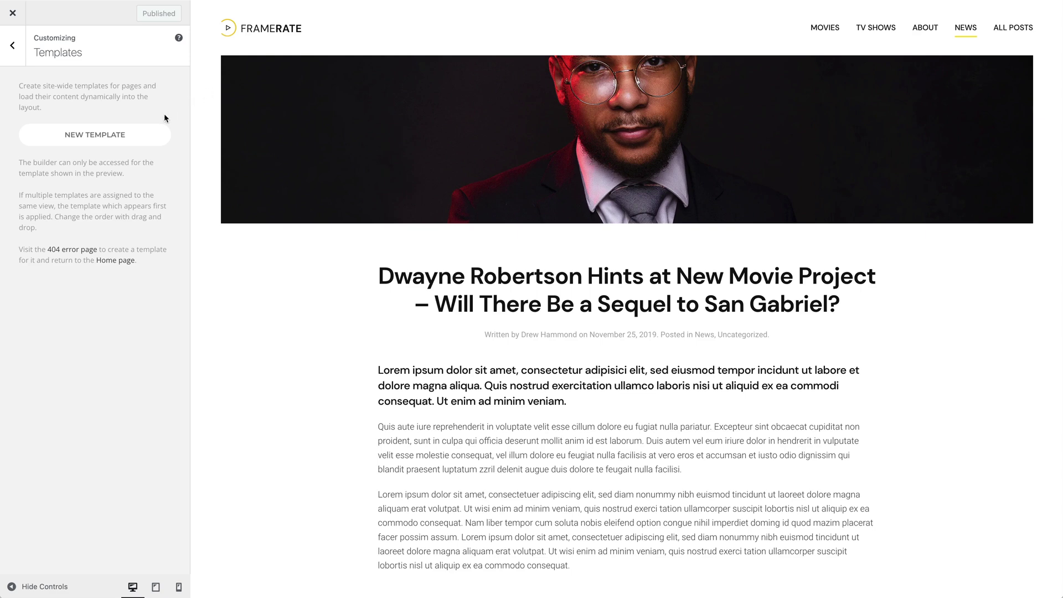
Step: Start a new template, keeping its page assignment on Single Post
left_click(157, 131)
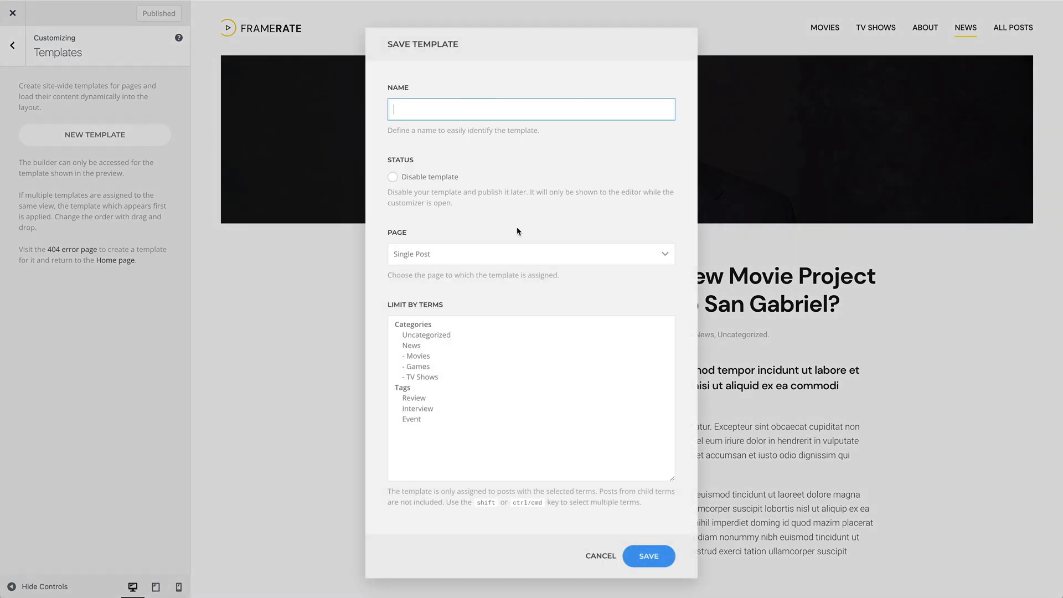
left_click(588, 255)
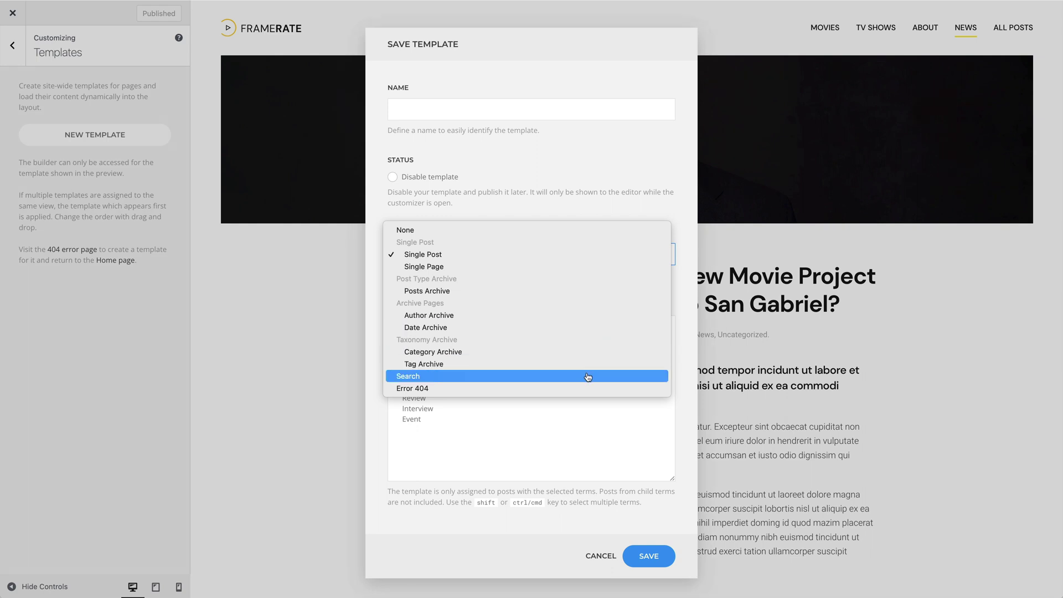
left_click(581, 209)
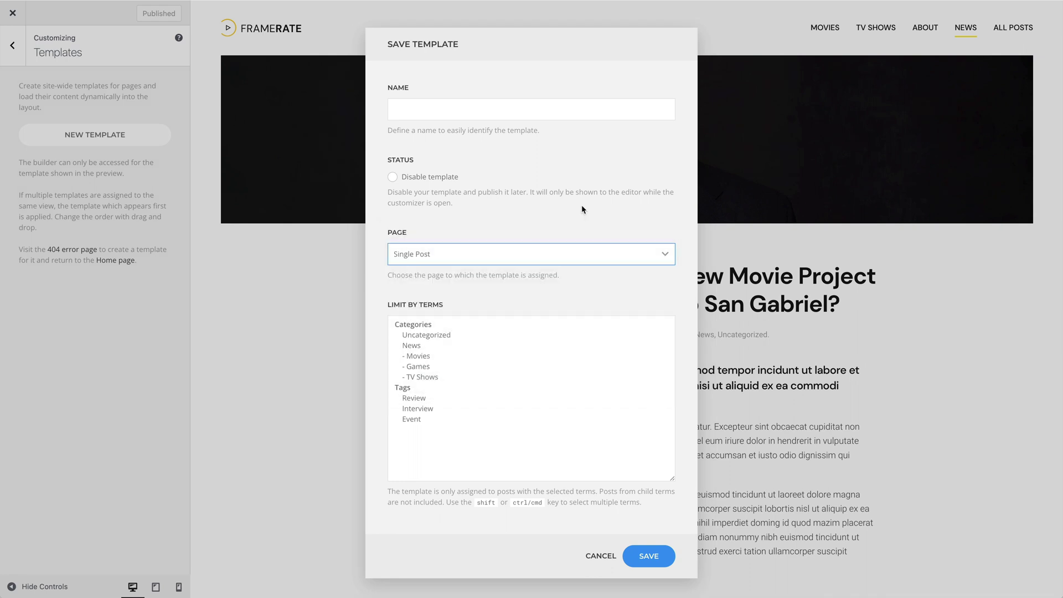
Step: Name the template 'Single Post', limit it to News, Movies and Games, and save it
left_click(576, 110)
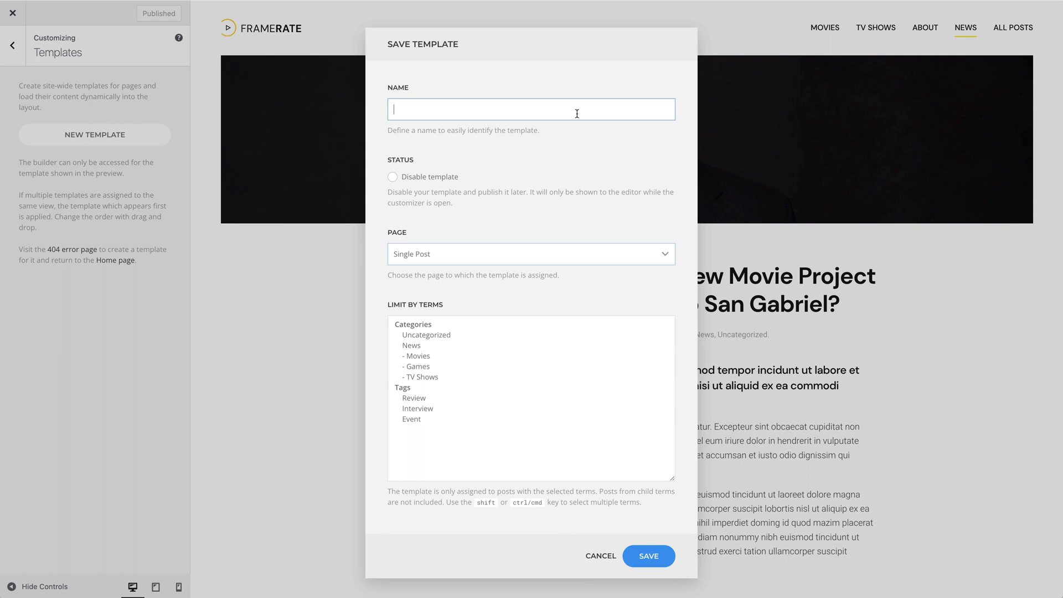
type("Single Post")
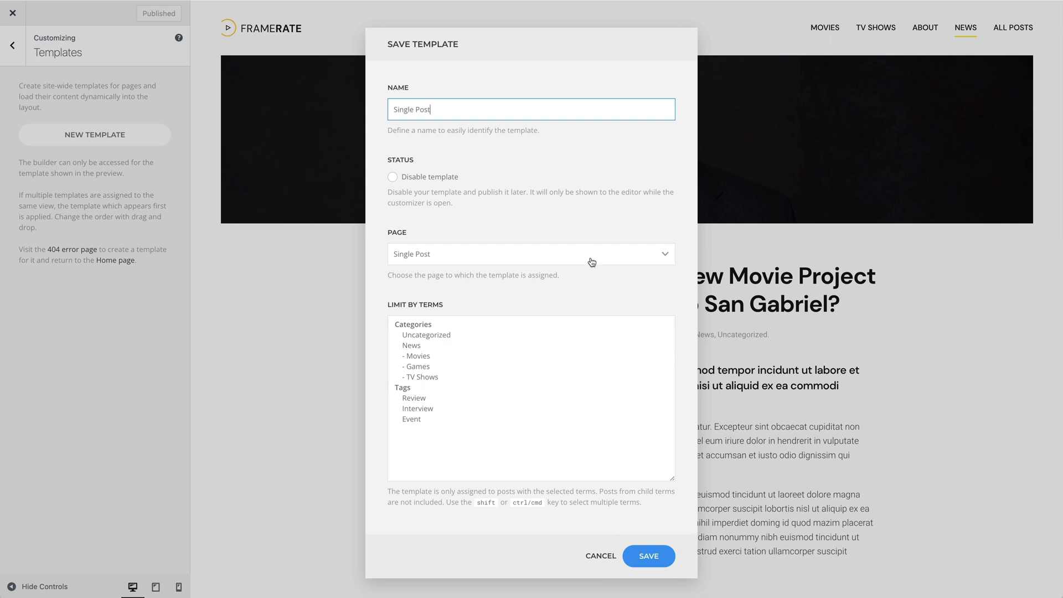
left_click(581, 347)
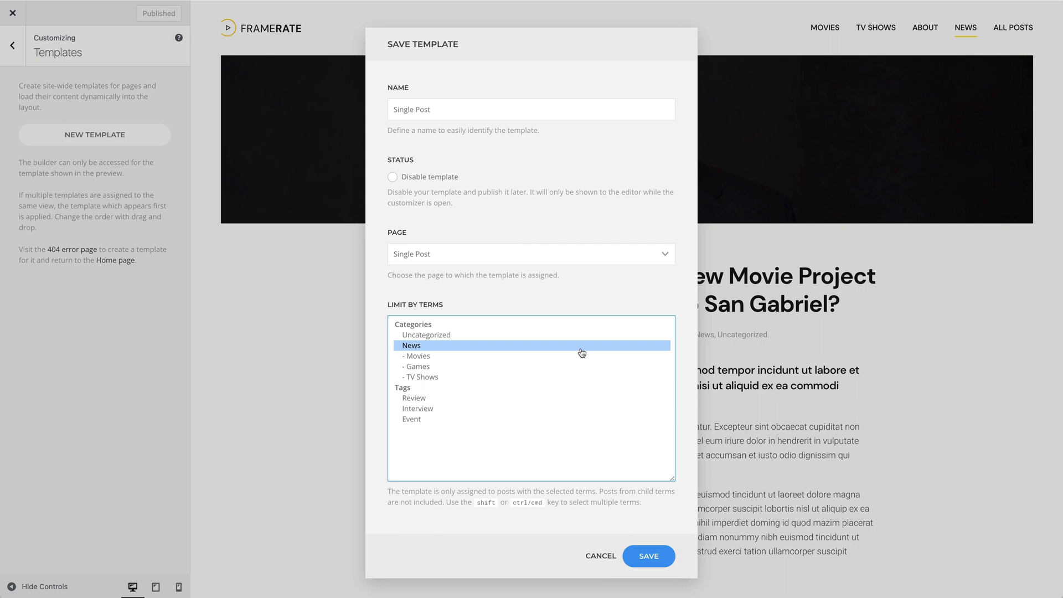
left_click(583, 381, "shift")
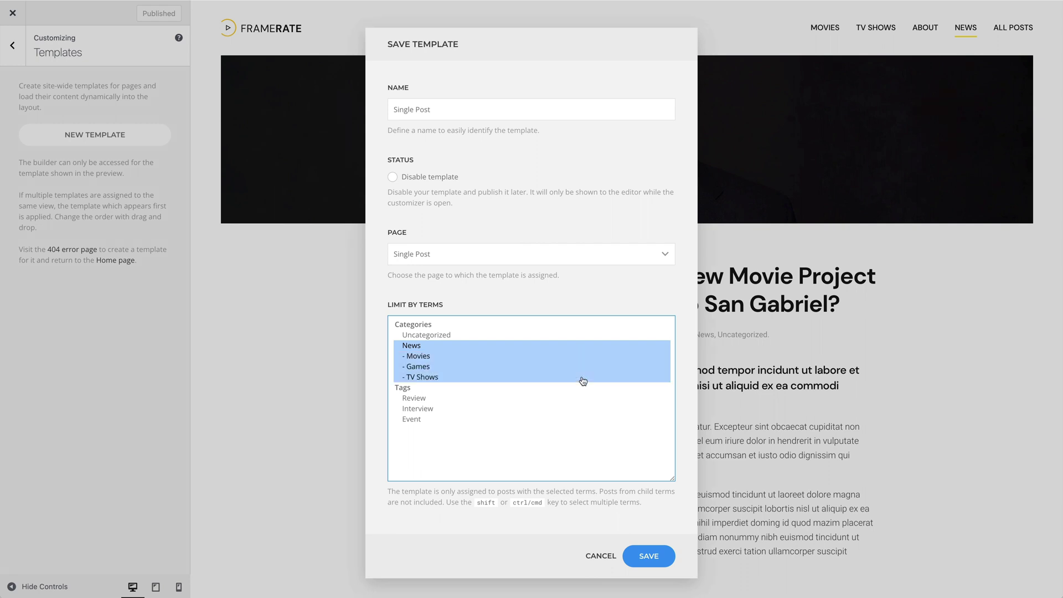
left_click(583, 379, "ctrl")
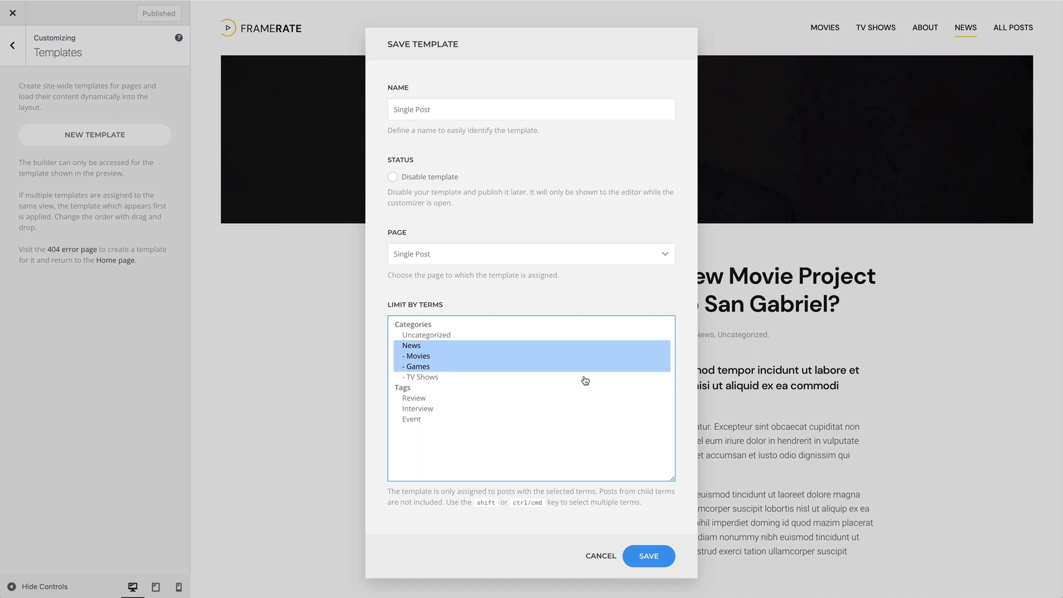
left_click(644, 548)
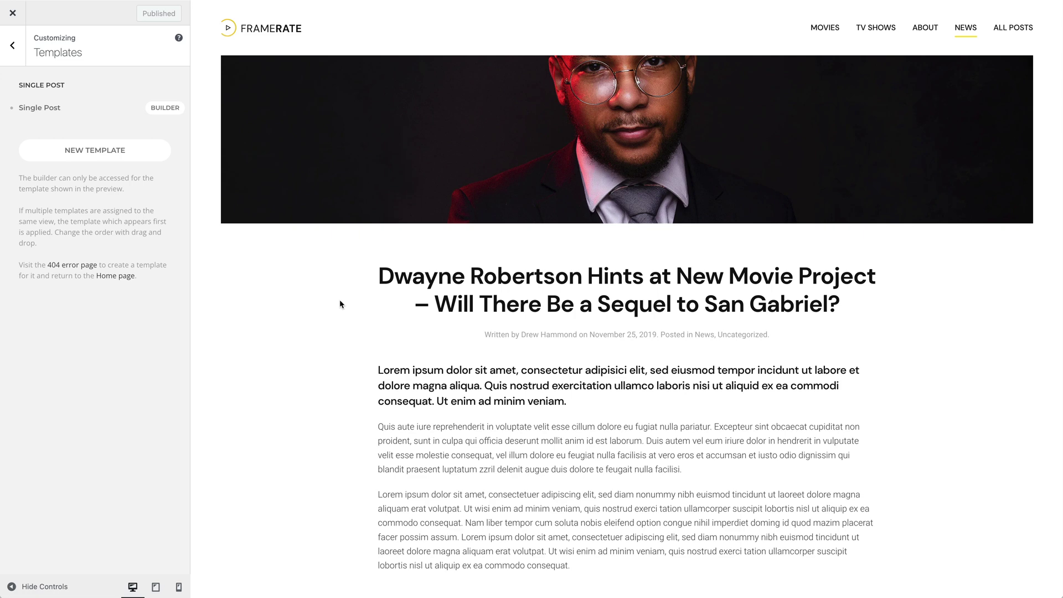
Step: Load the saved 'Single Post' layout from My Layouts into the template's builder
left_click(165, 108)
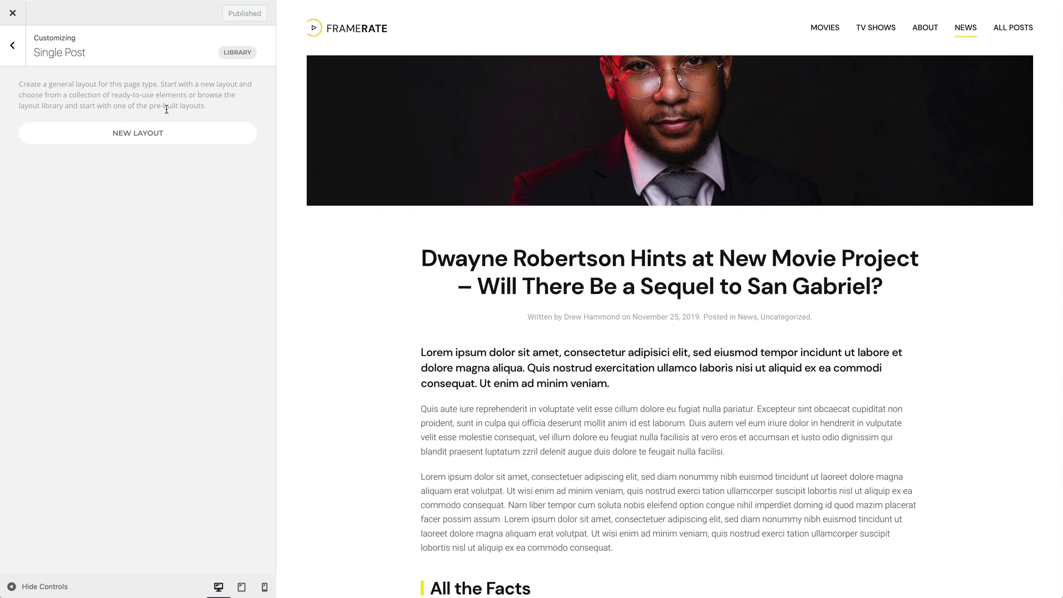
left_click(236, 54)
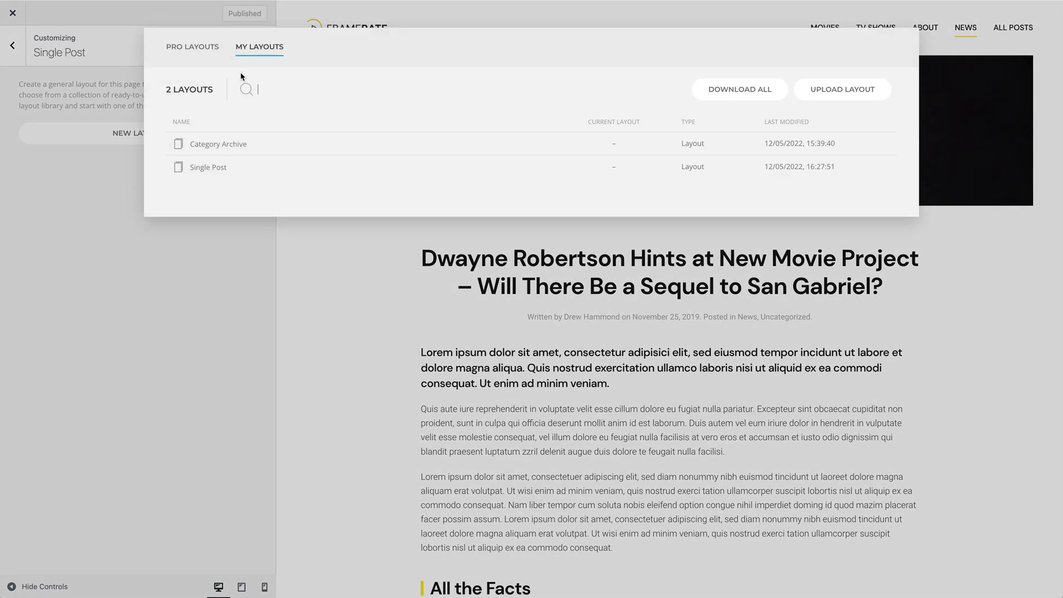
left_click(272, 168)
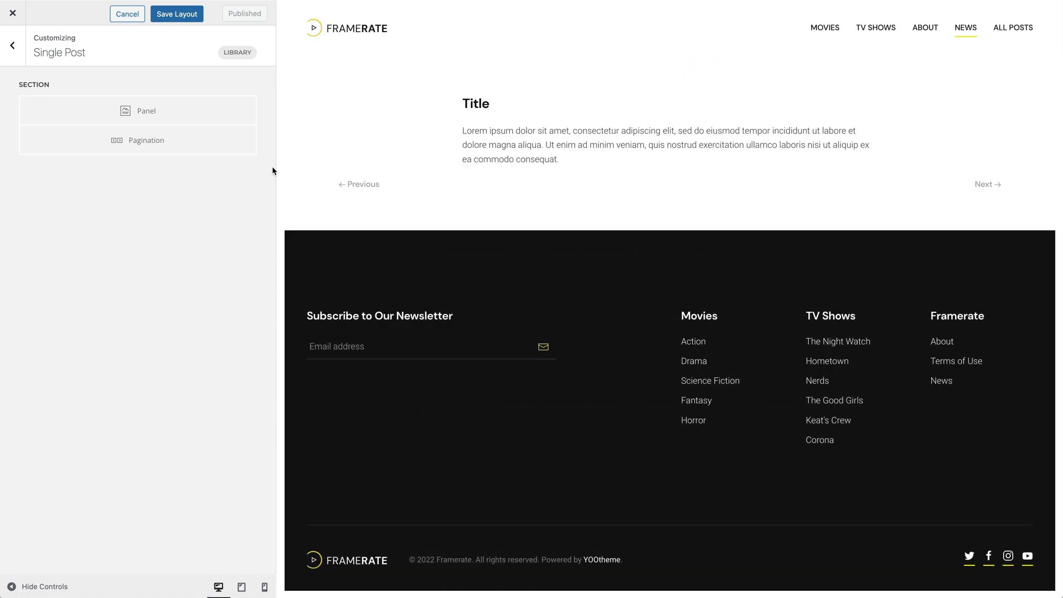
Step: Set the Panel element's dynamic content source to the current Post
left_click(226, 118)
left_click(242, 54)
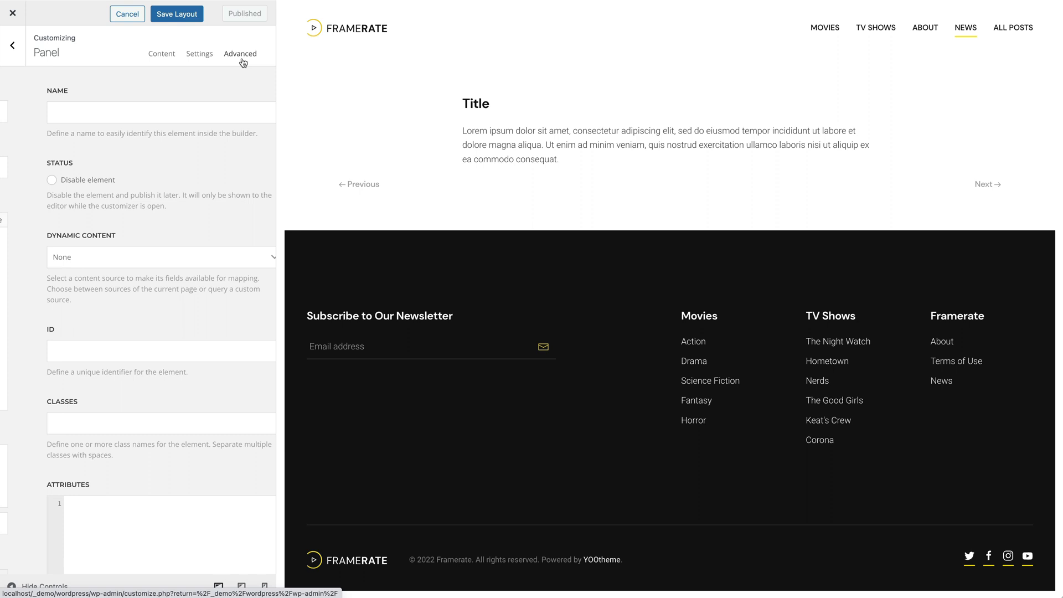
left_click(243, 256)
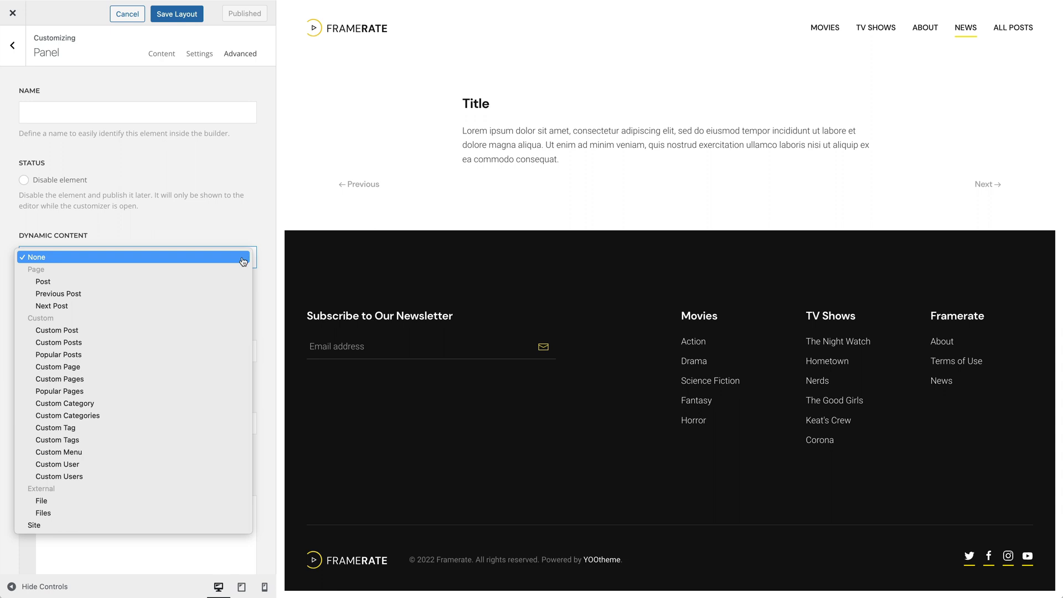
left_click(242, 281)
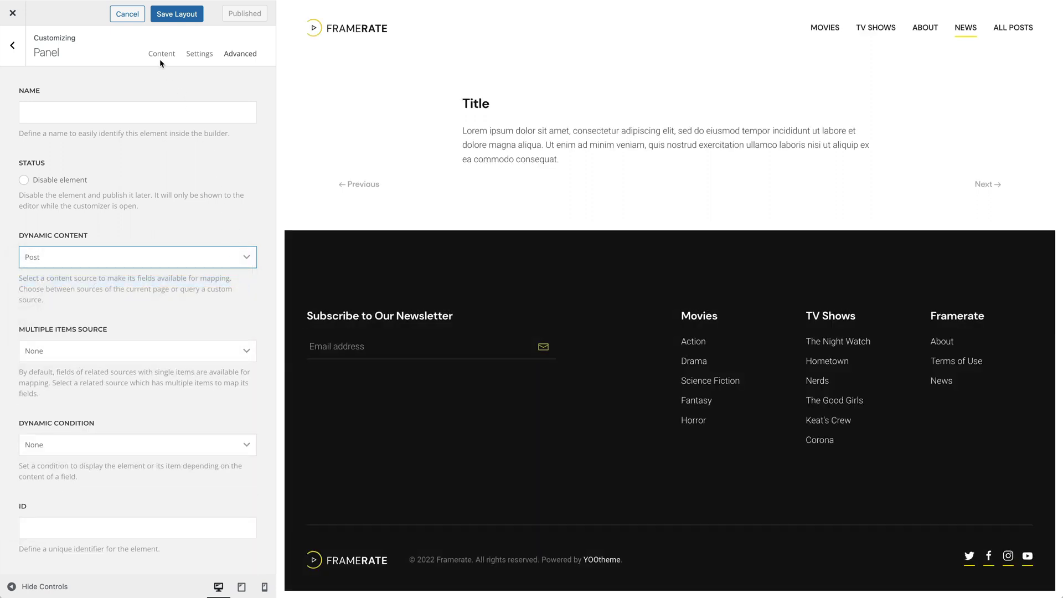
Step: Map the panel's title, content and image to the post's Title, Content and Featured Image Url
left_click(161, 58)
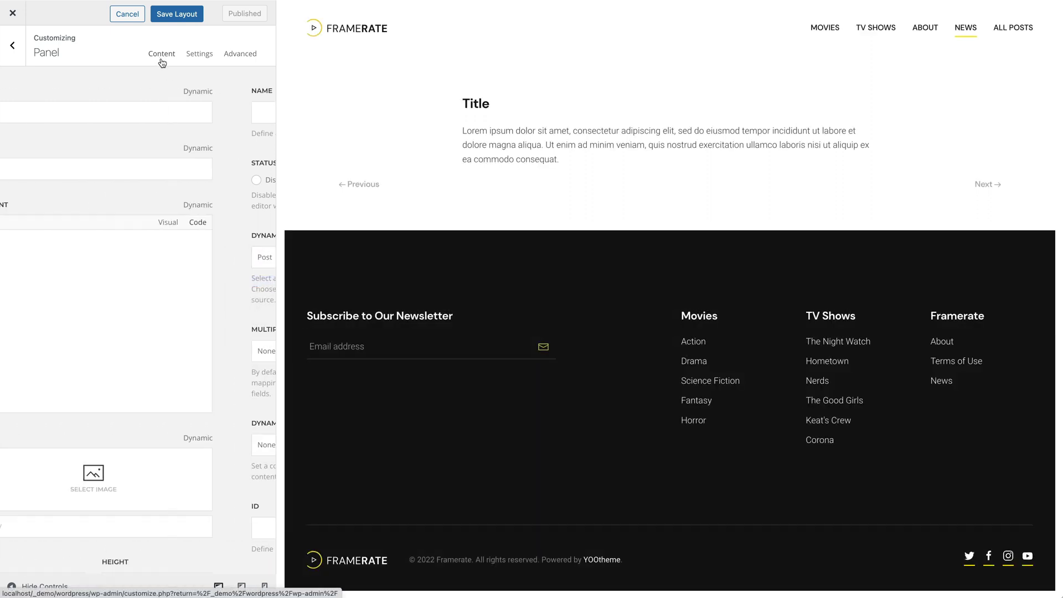
left_click(239, 93)
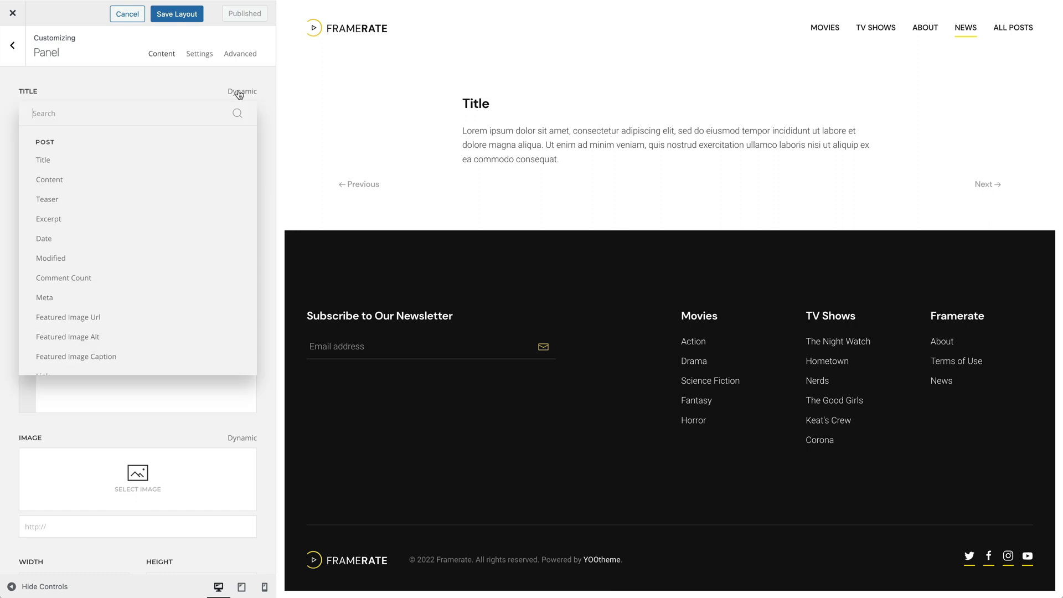
left_click(235, 159)
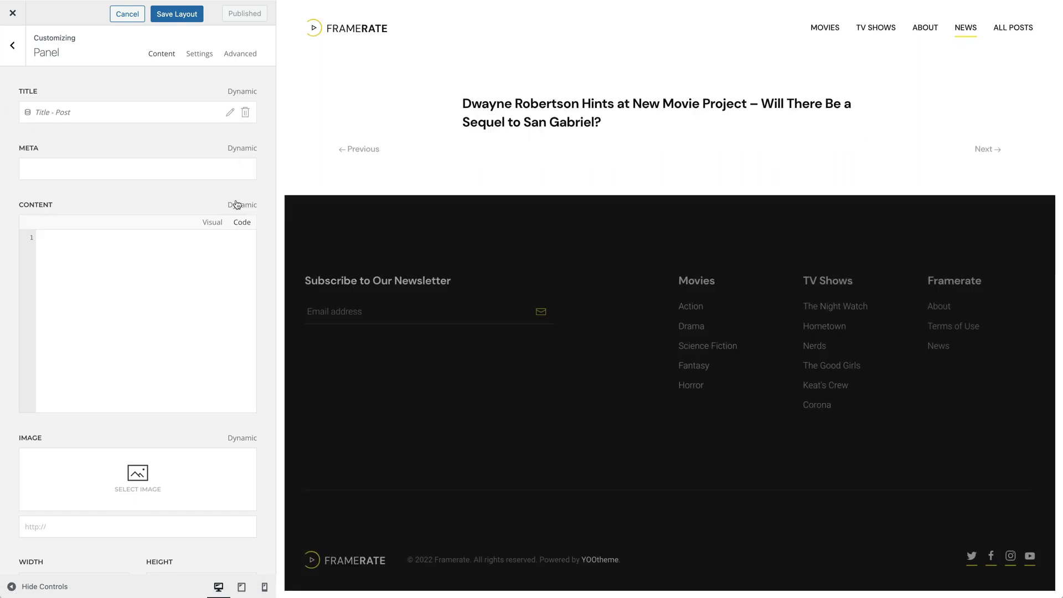
left_click(239, 205)
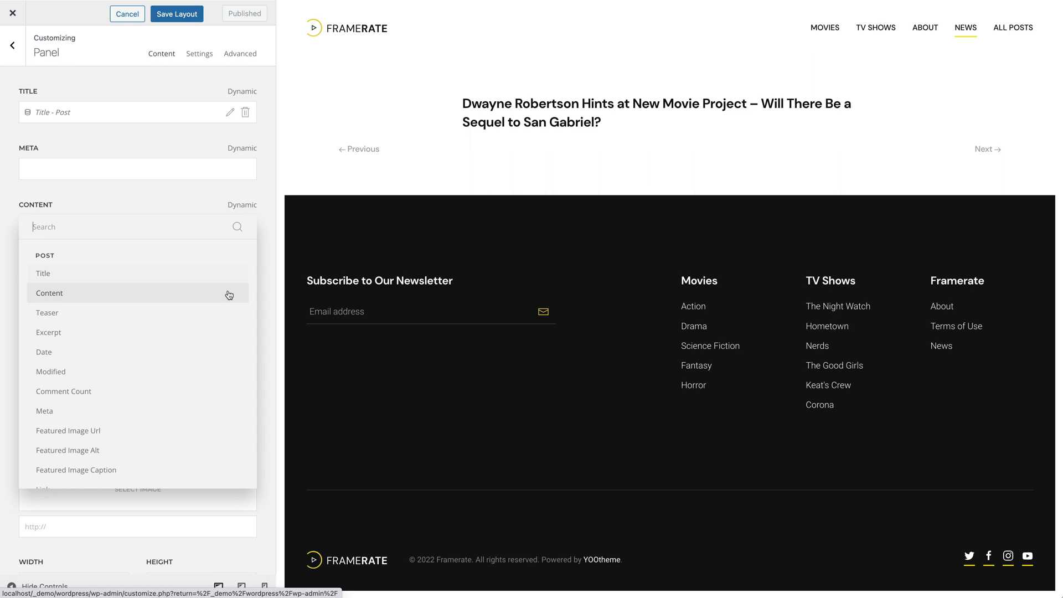
left_click(229, 295)
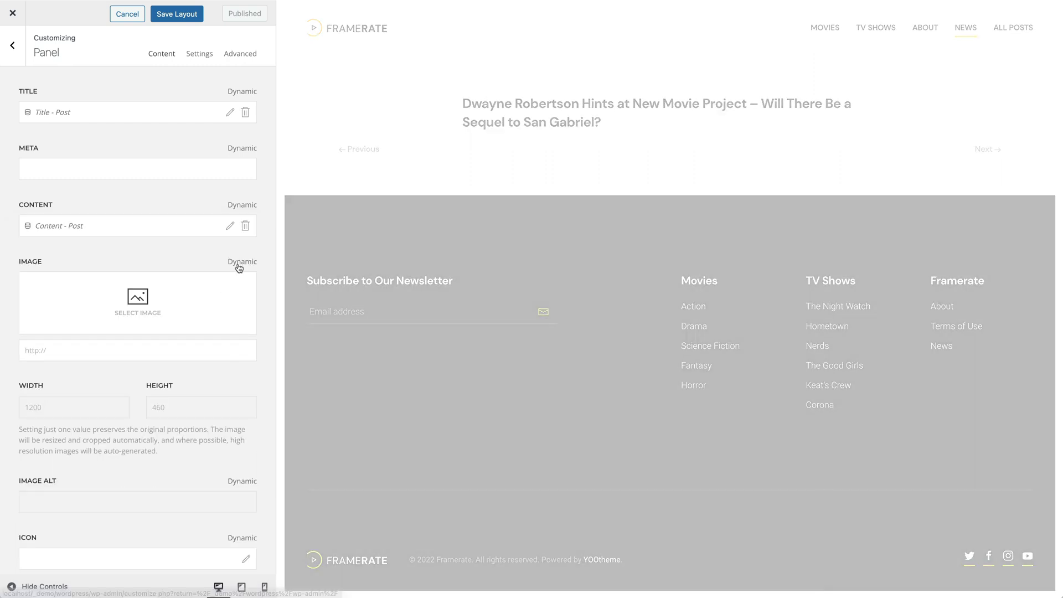
left_click(239, 263)
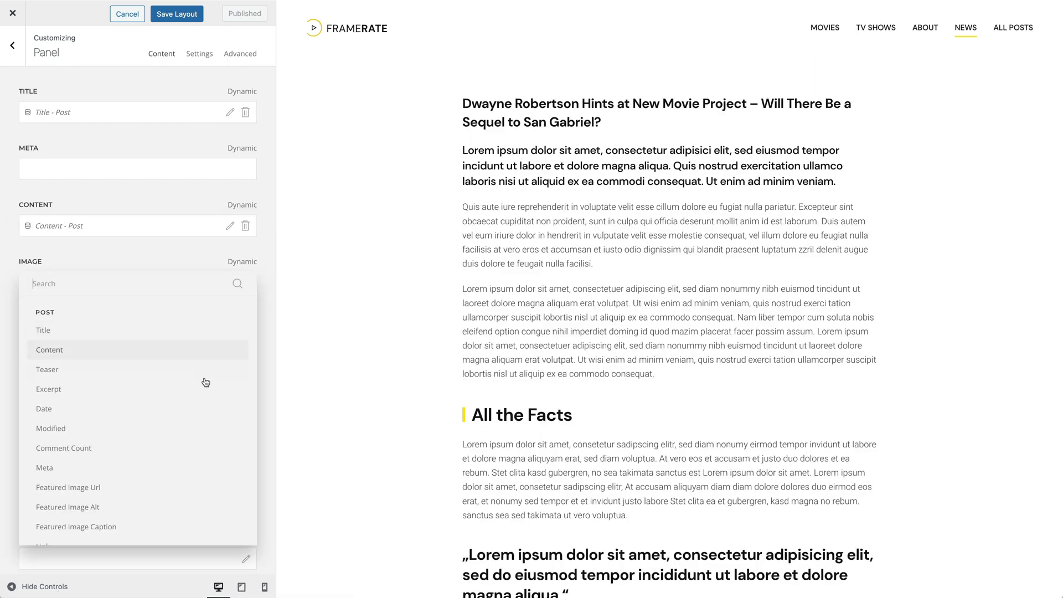
left_click(190, 487)
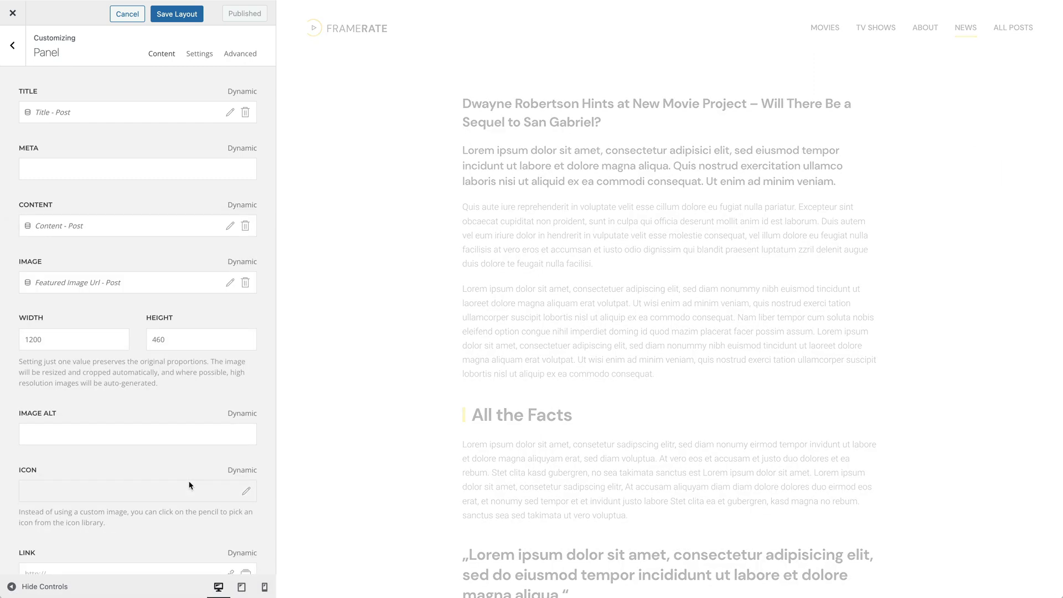
Step: Check the post in the preview and save the Single Post layout
scroll(339, 475, "down", 5)
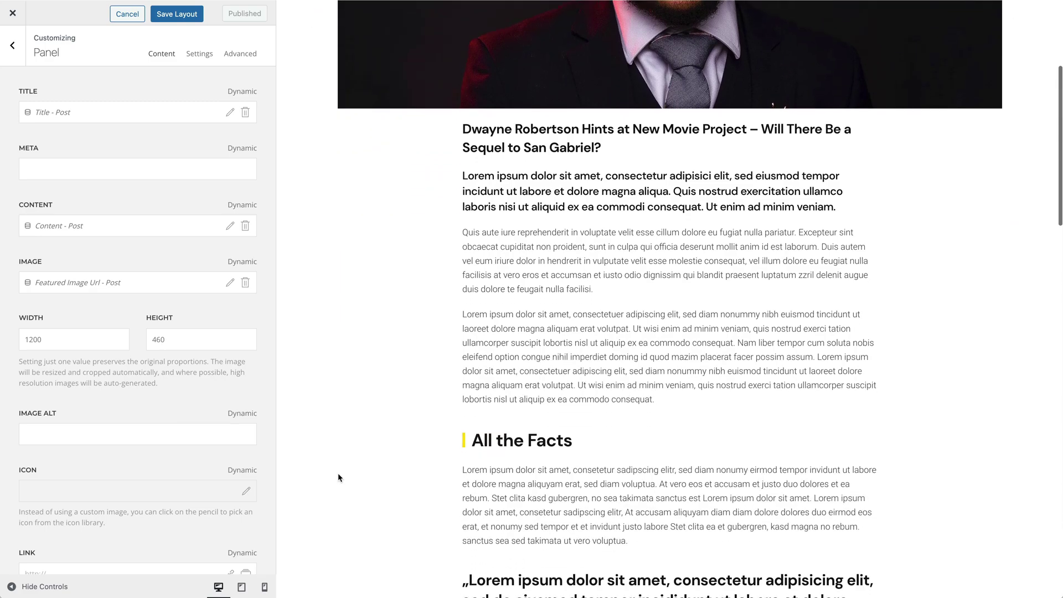
scroll(339, 475, "down", 15)
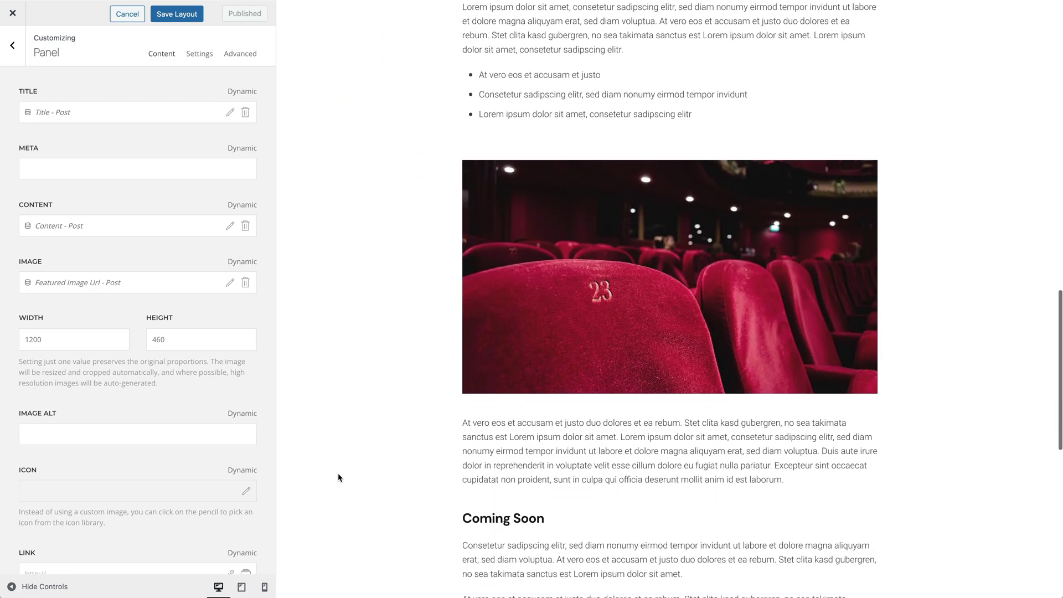
scroll(338, 477, "down", 5)
scroll(338, 477, "up", 15)
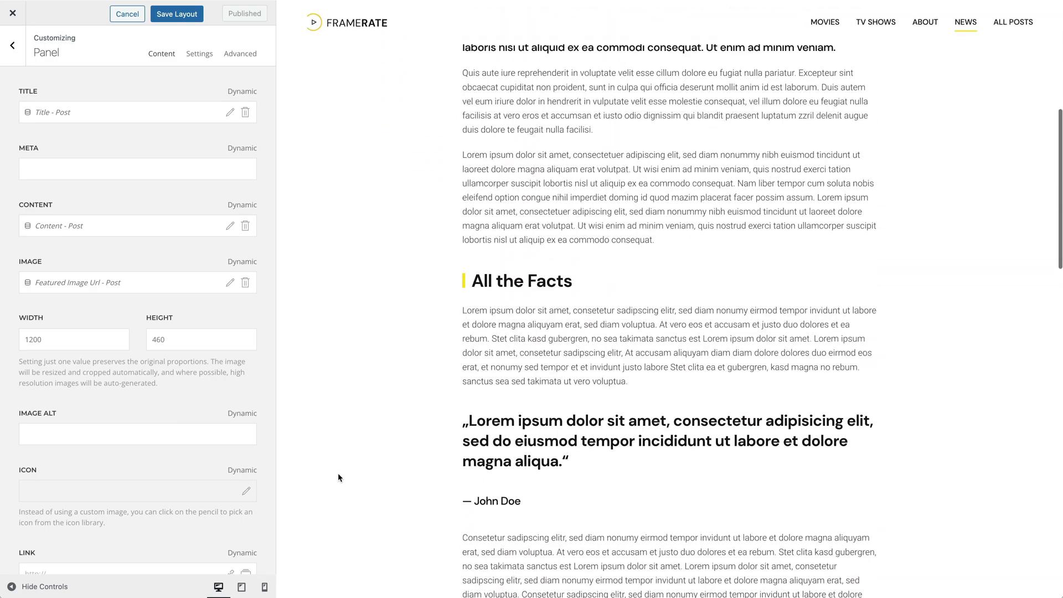
scroll(338, 477, "up", 8)
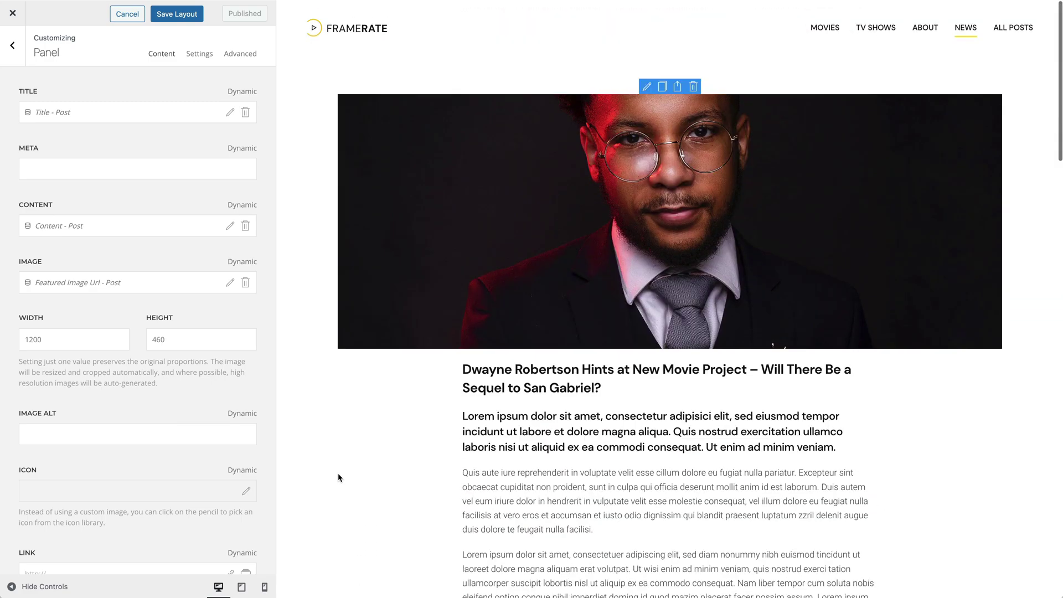
left_click(181, 19)
Step: Return to the templates list and start a new template named 'Category Archive'
left_click(17, 53)
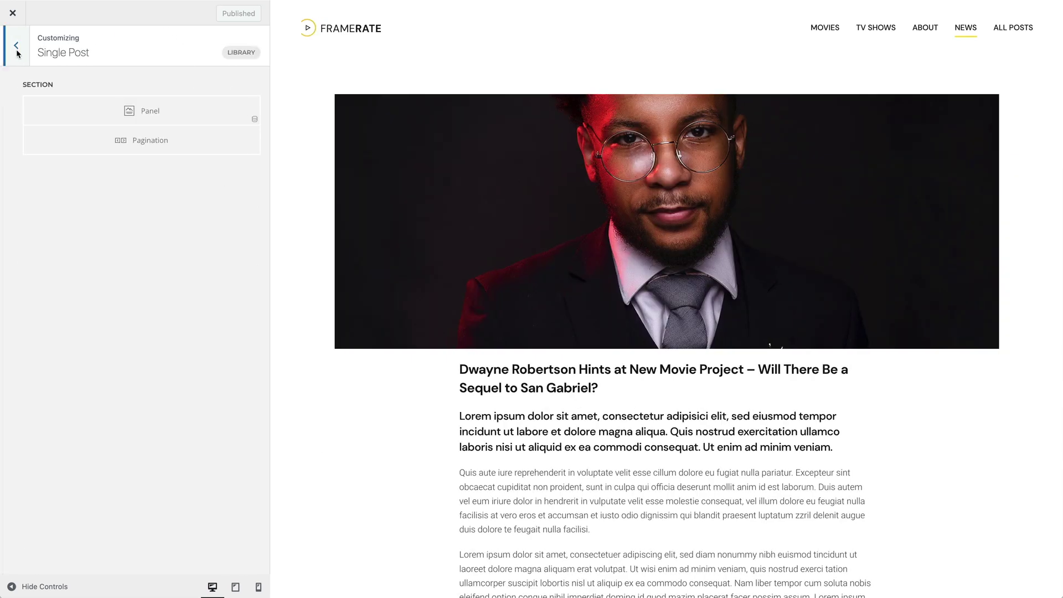
left_click(17, 51)
left_click(140, 152)
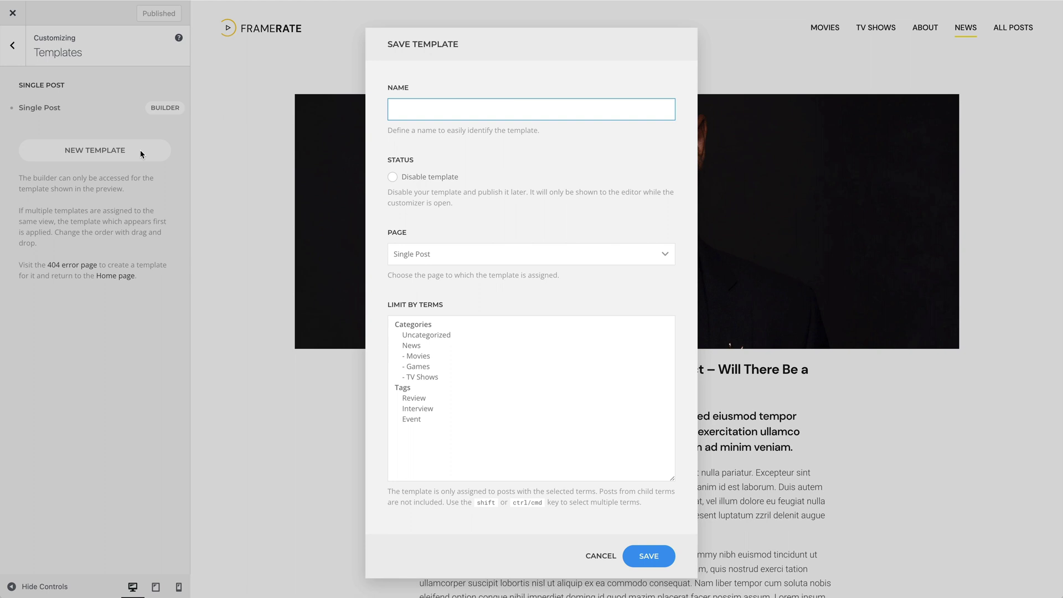
type("Category Archive")
Step: Assign it to the Category Archive page for News on all pages, and save
left_click(554, 253)
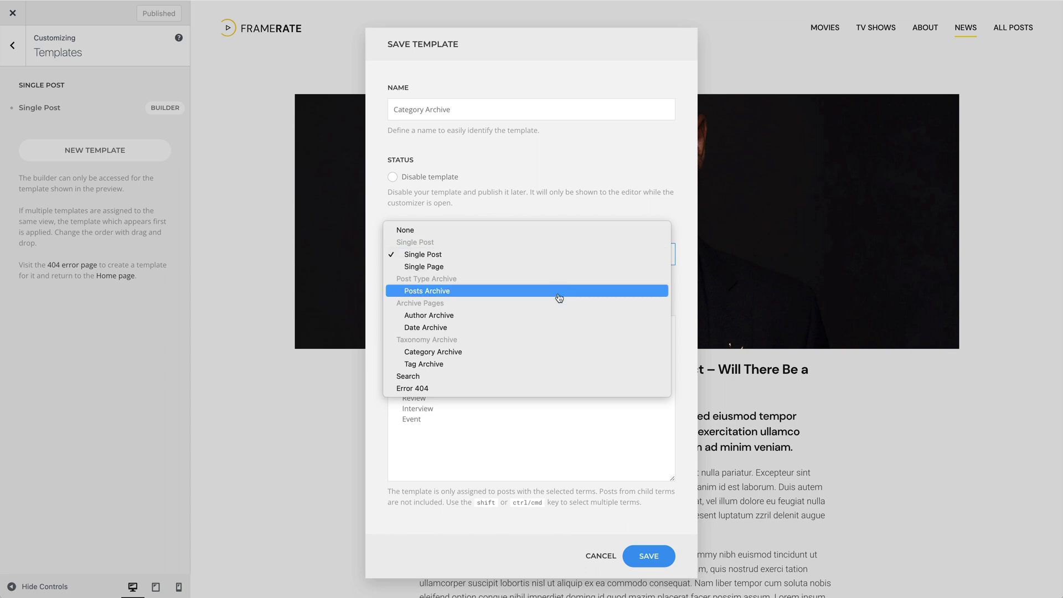
left_click(558, 351)
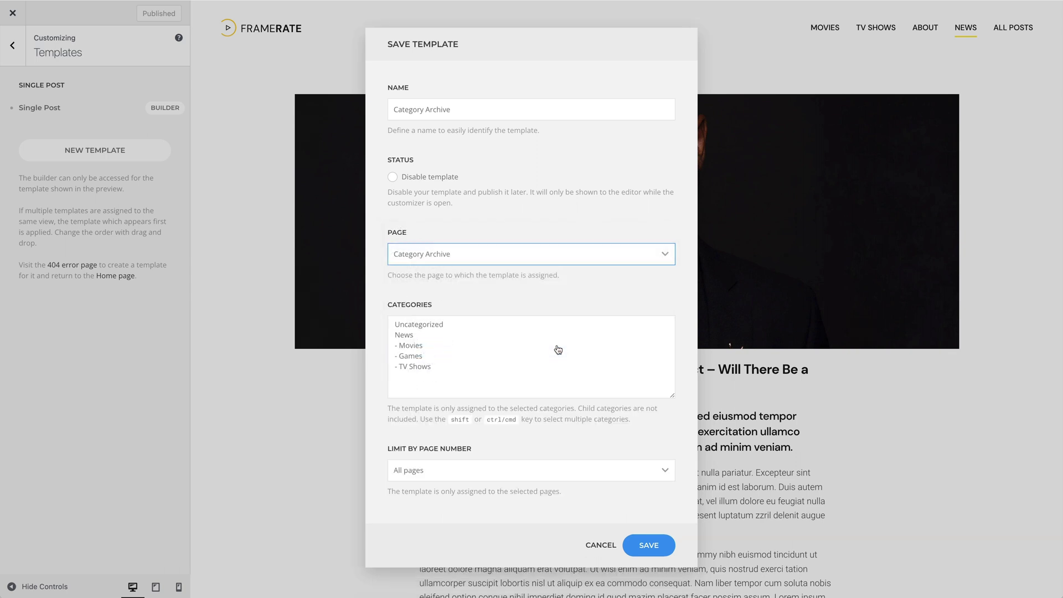
left_click(555, 336)
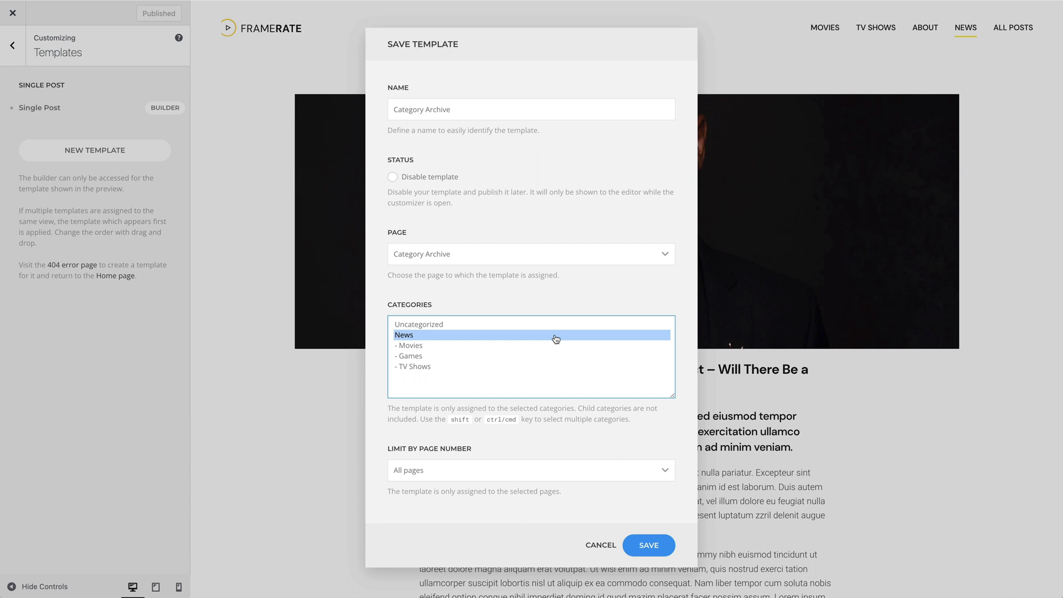
left_click(566, 470)
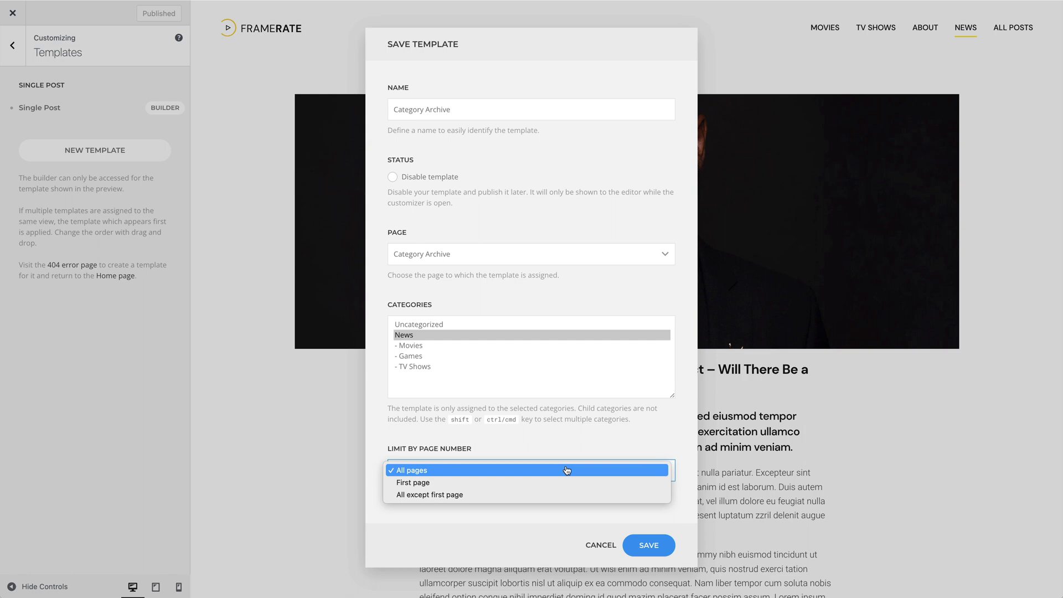
left_click(567, 470)
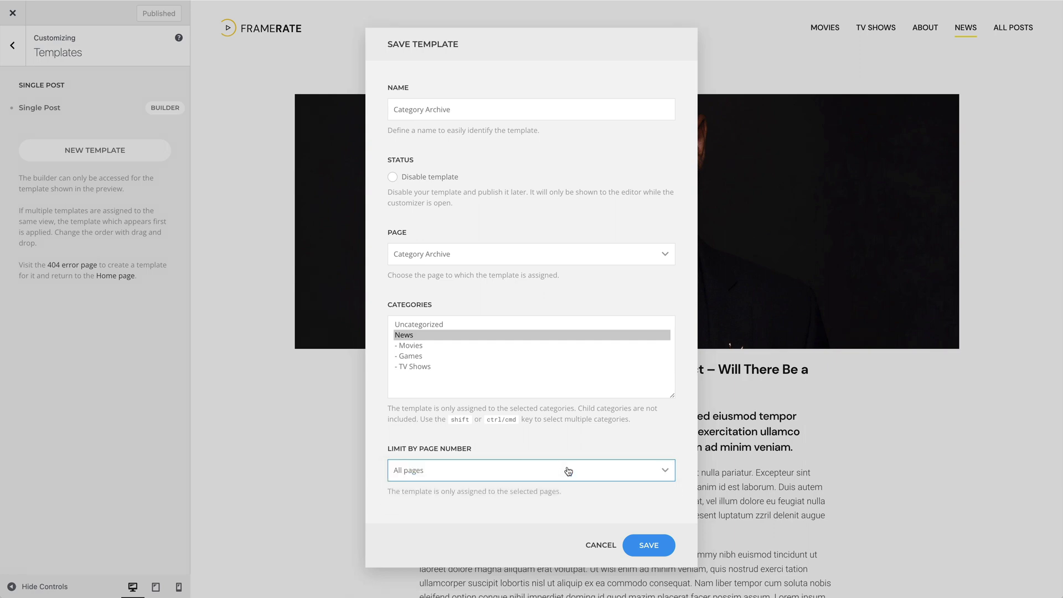
left_click(637, 553)
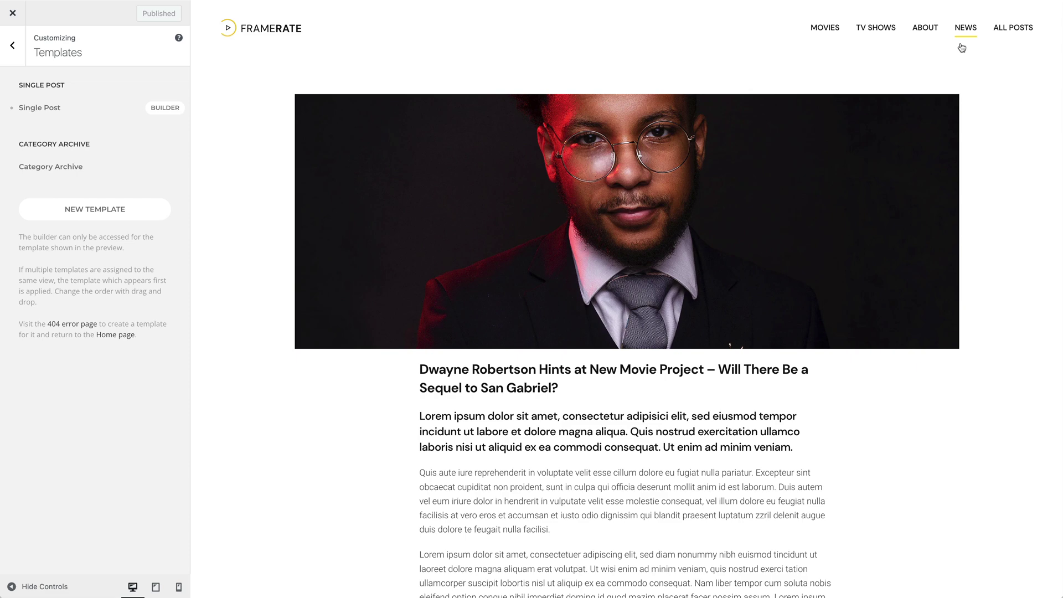
Step: Preview the News category archive and open the Category Archive template's builder
left_click(966, 28)
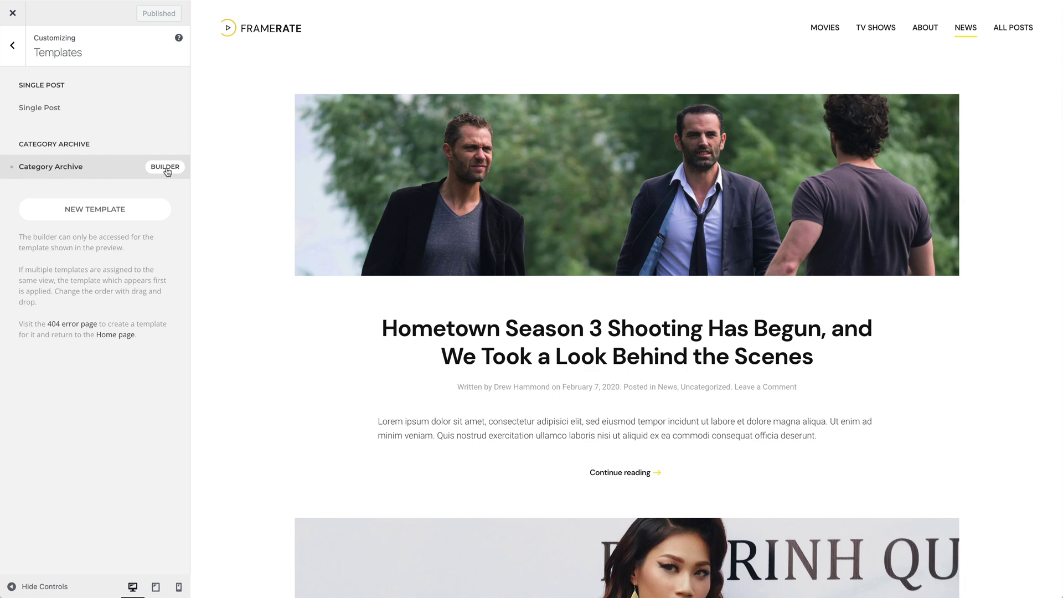
left_click(167, 169)
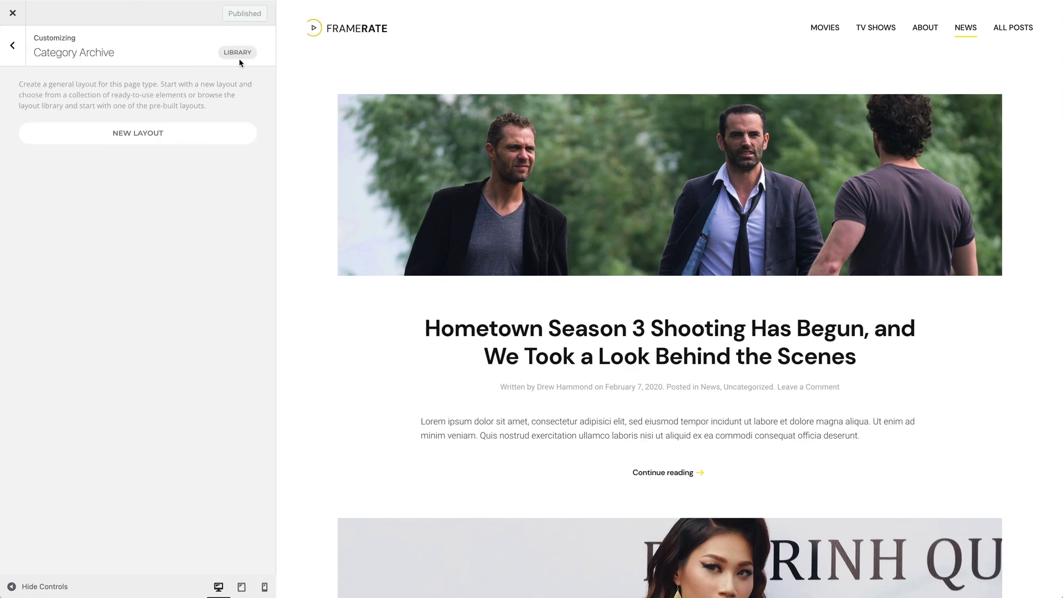
Step: Load the 'Category Archive' layout and add a grid item with Posts as its dynamic content
left_click(240, 56)
left_click(284, 145)
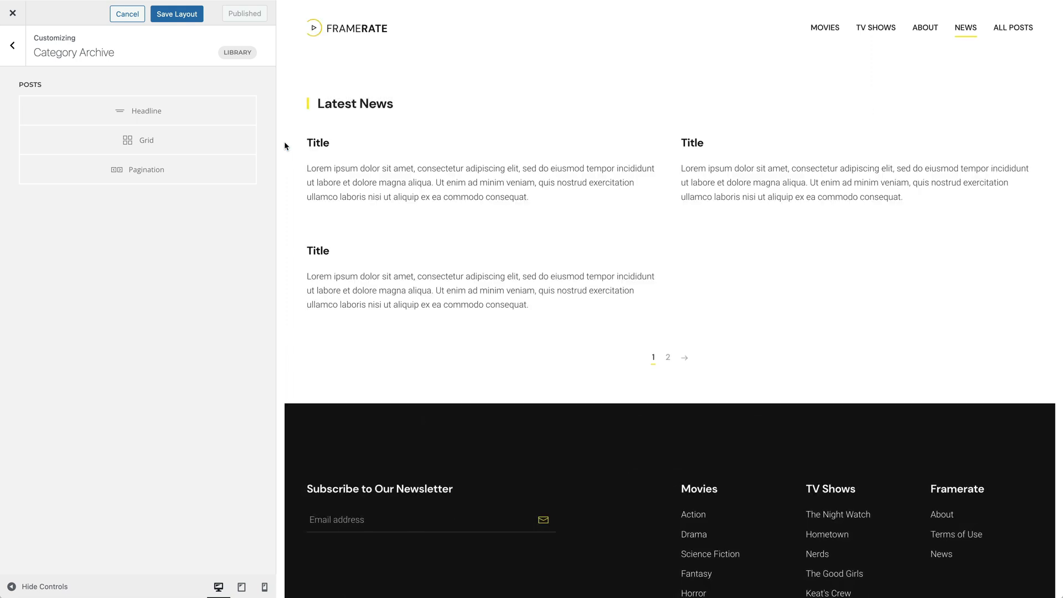
mouse_move(225, 146)
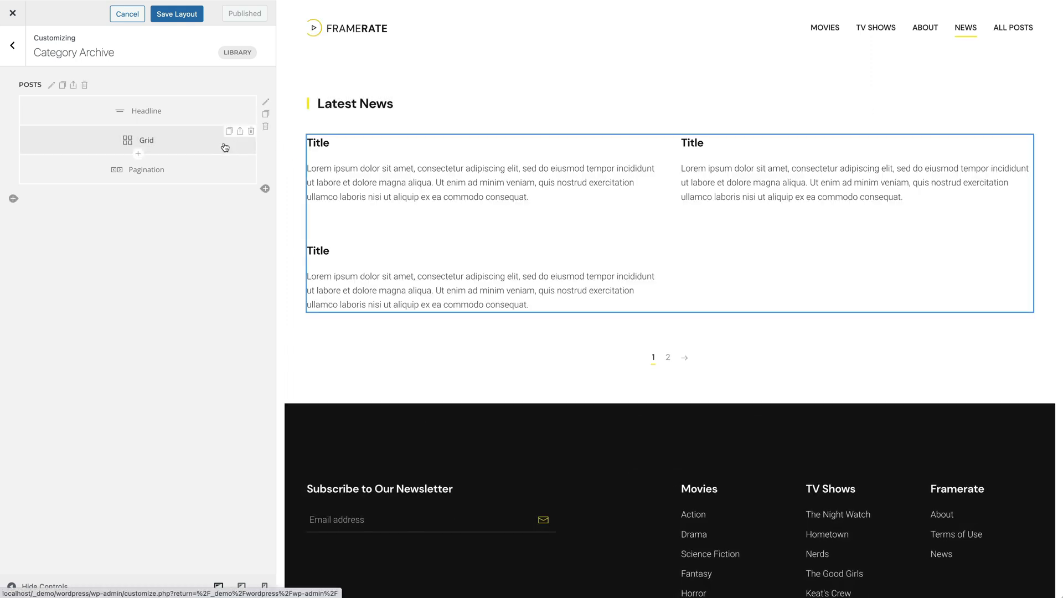
left_click(224, 146)
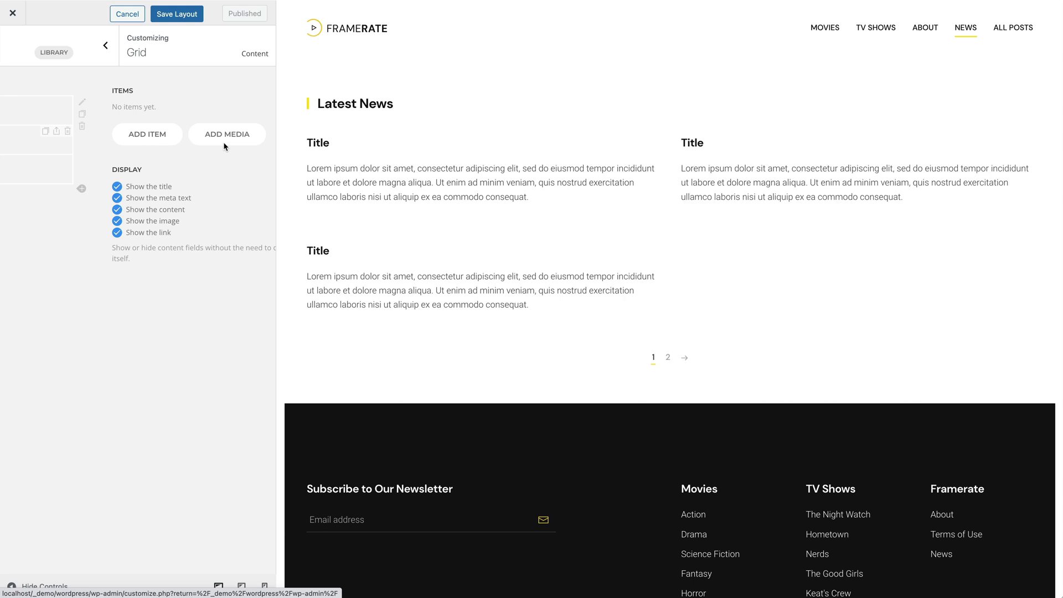
left_click(81, 138)
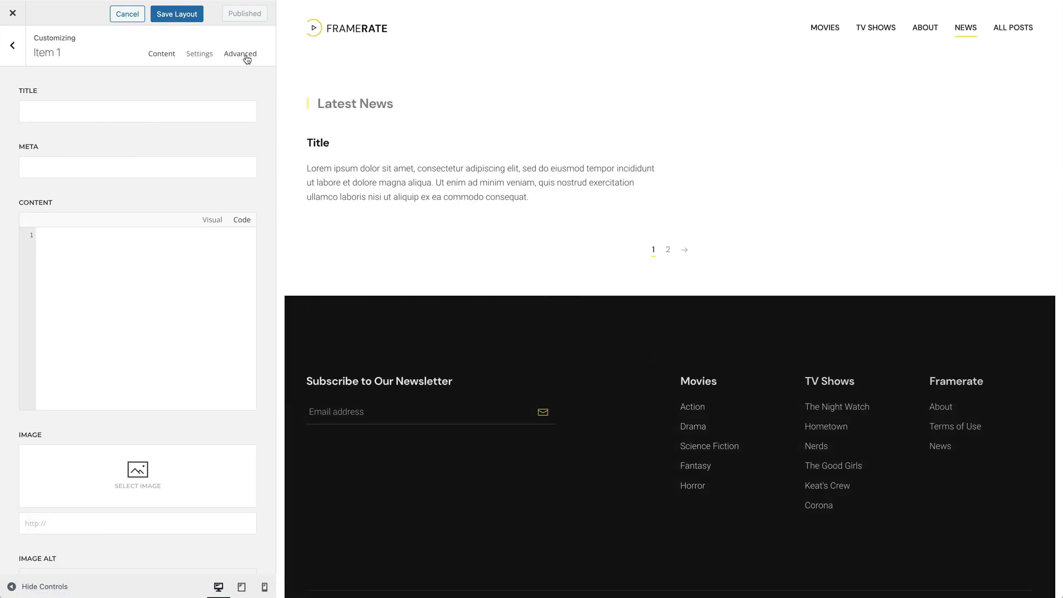
left_click(240, 54)
left_click(235, 185)
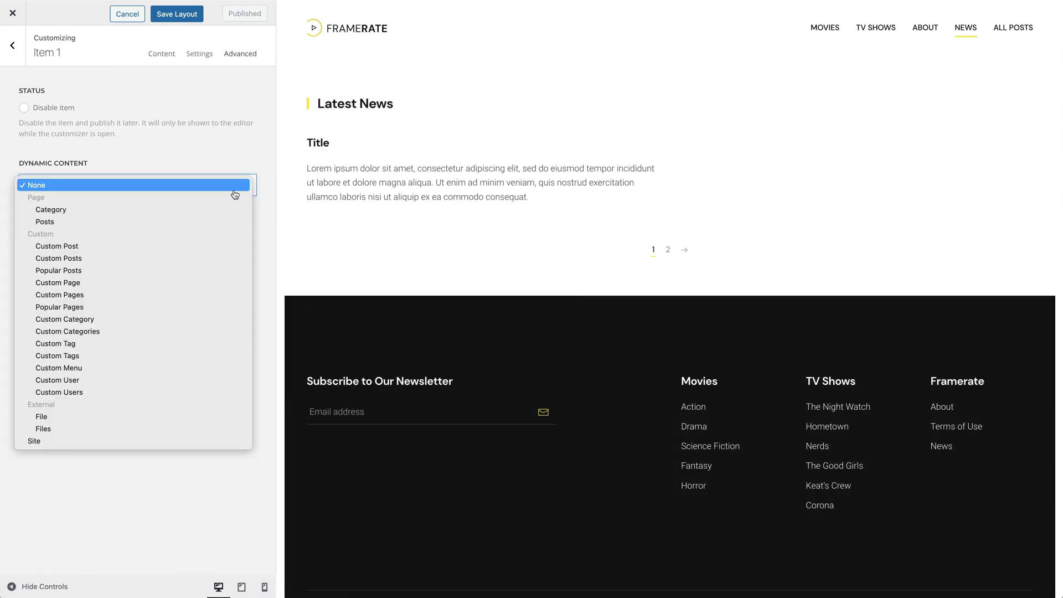
left_click(229, 217)
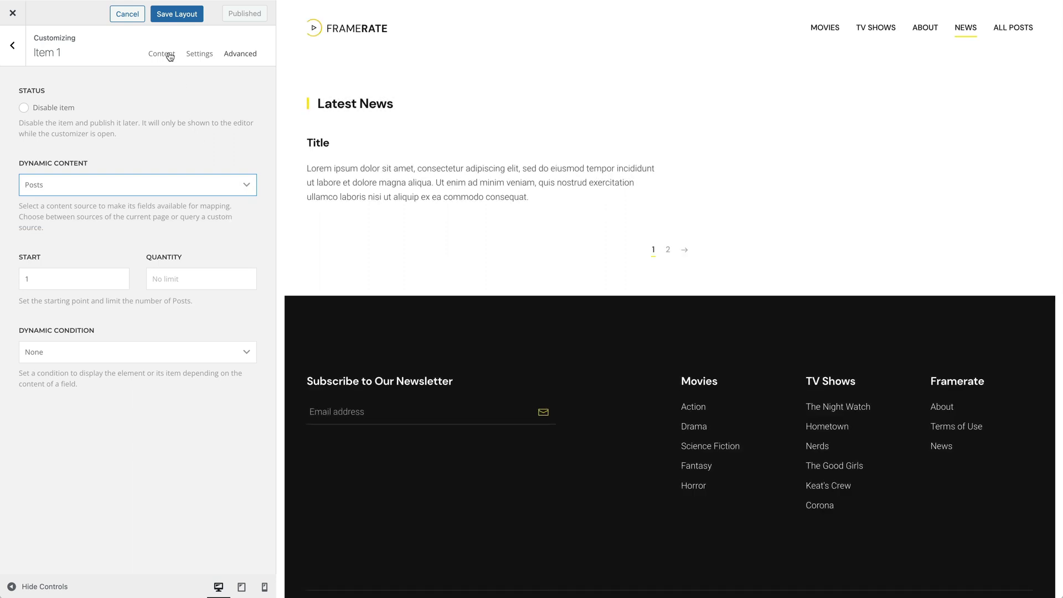
Step: Map the grid item's title, image and link to each post's Title, Intro Image Url and Link
left_click(168, 53)
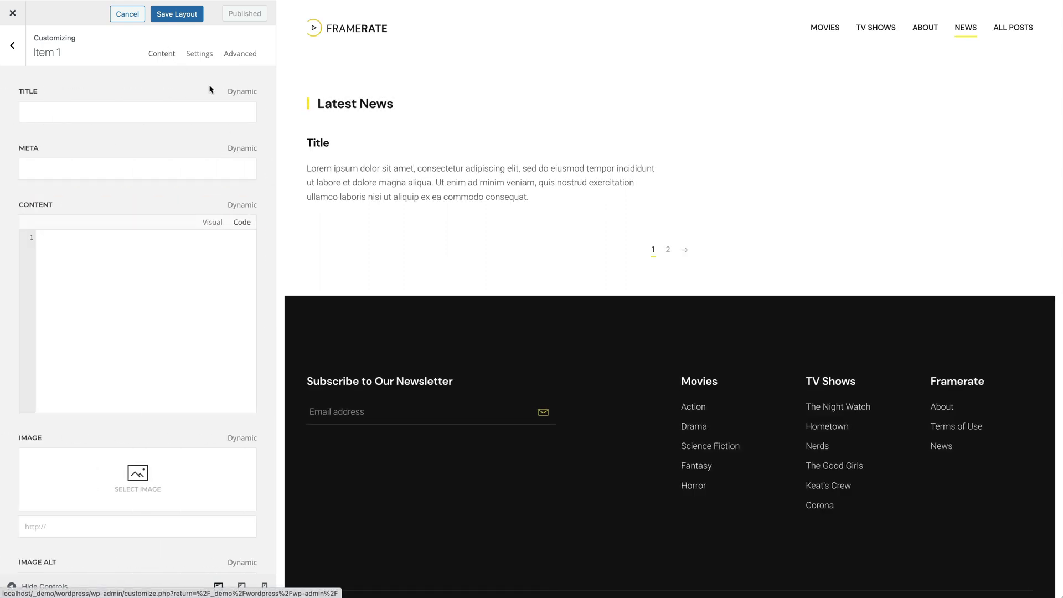
left_click(243, 94)
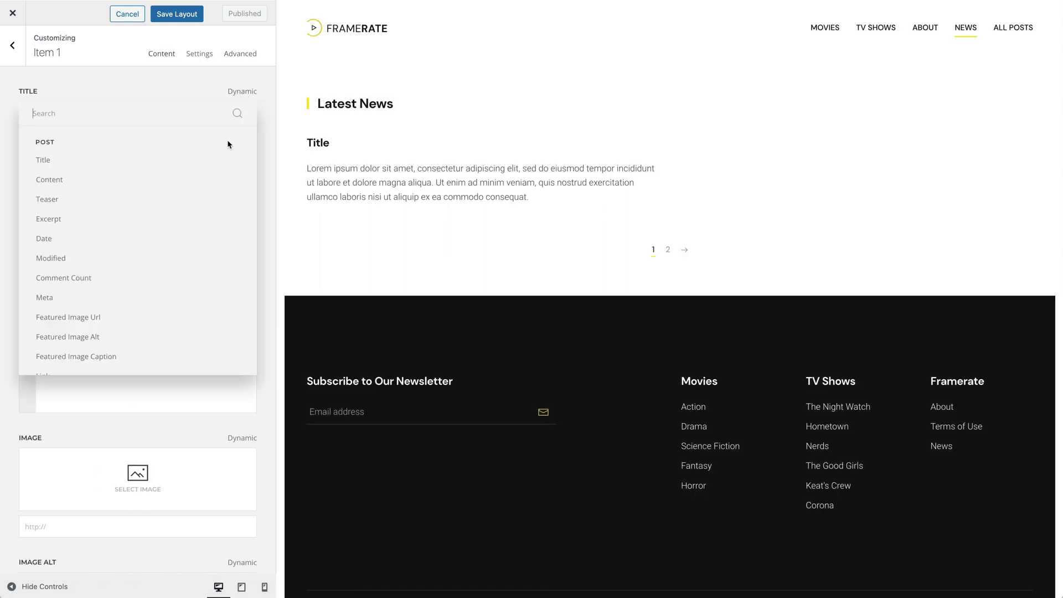
left_click(226, 160)
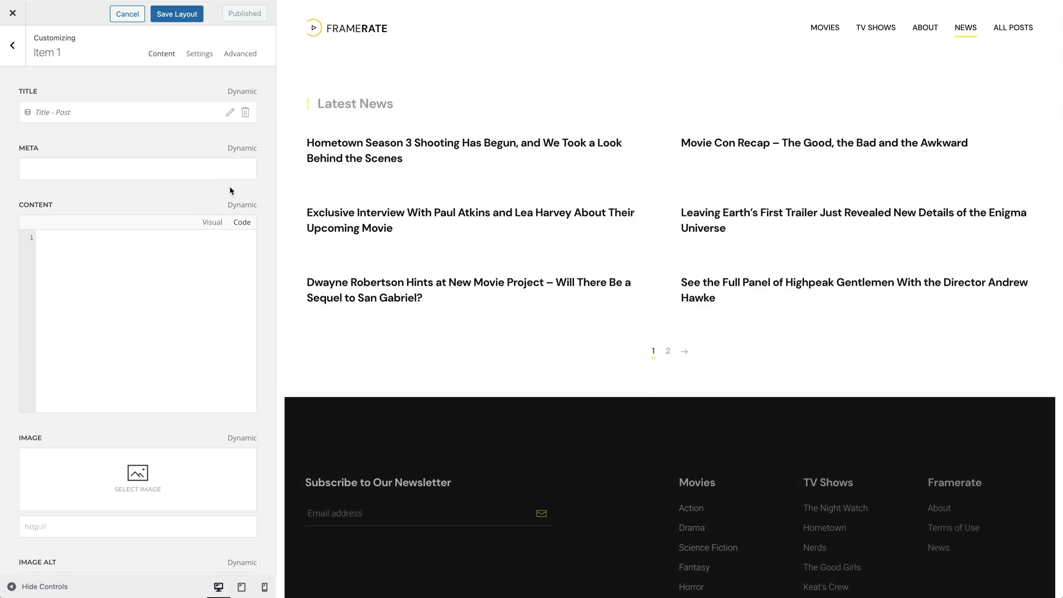
scroll(231, 191, "down", 5)
left_click(237, 197)
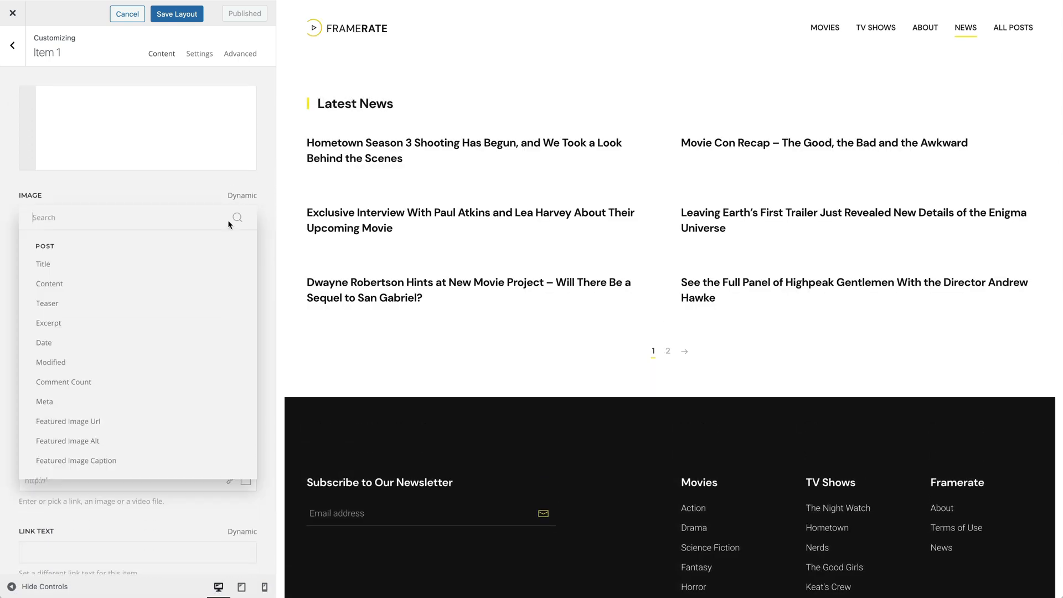
scroll(196, 387, "down", 5)
left_click(185, 416)
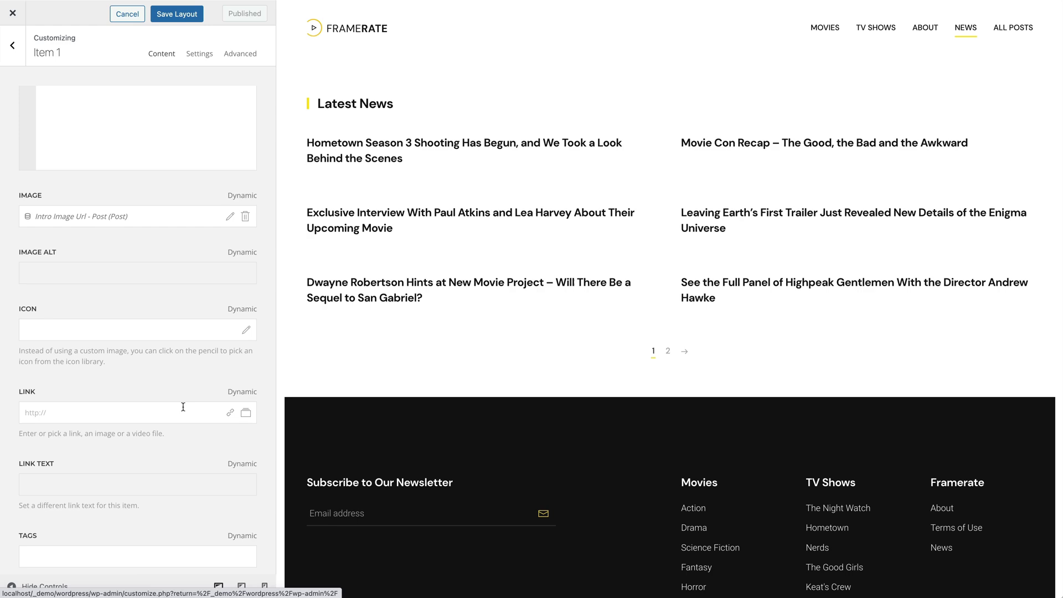
left_click(229, 393)
scroll(214, 344, "down", 3)
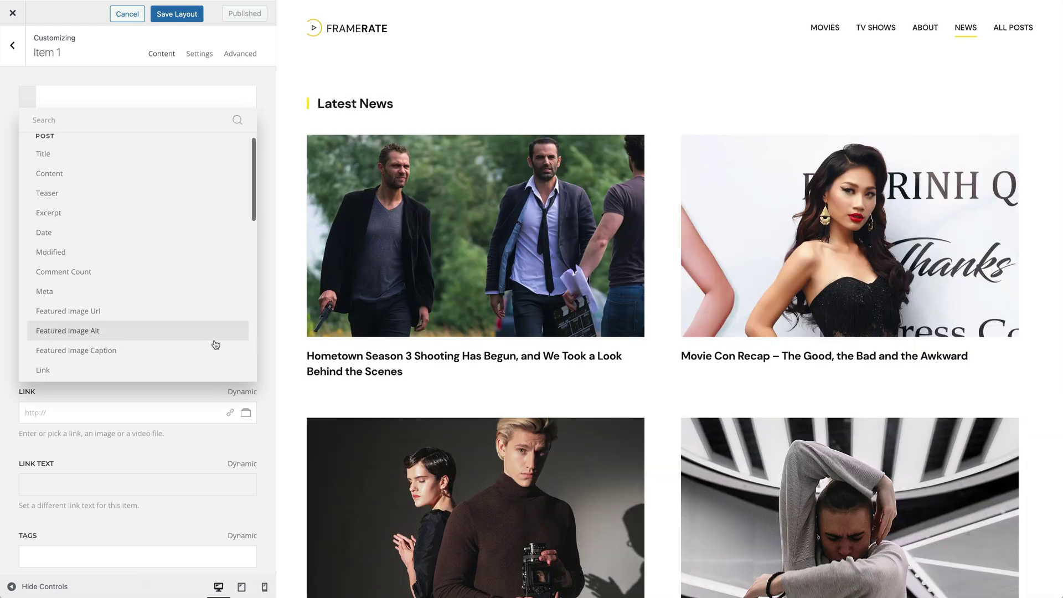
left_click(210, 307)
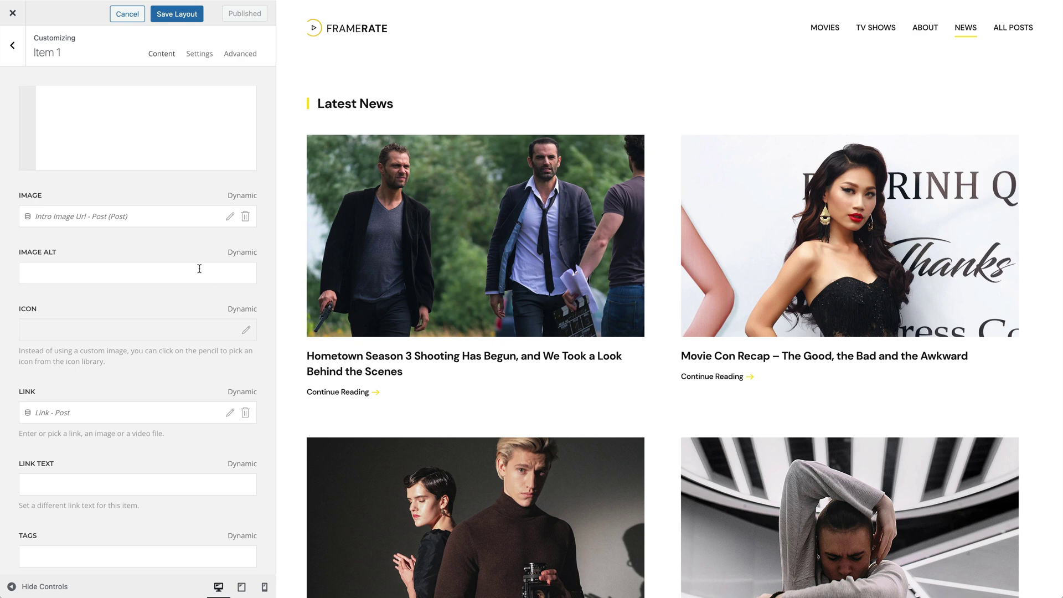
Step: Save the Category Archive layout and return to the templates list
left_click(186, 23)
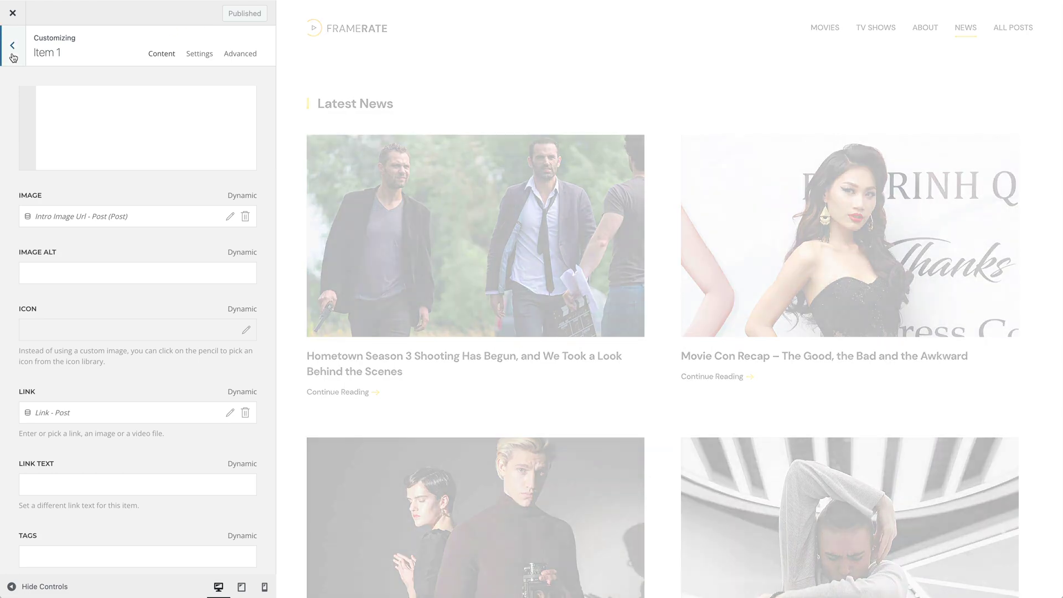
left_click(13, 55)
left_click(14, 54)
left_click(13, 54)
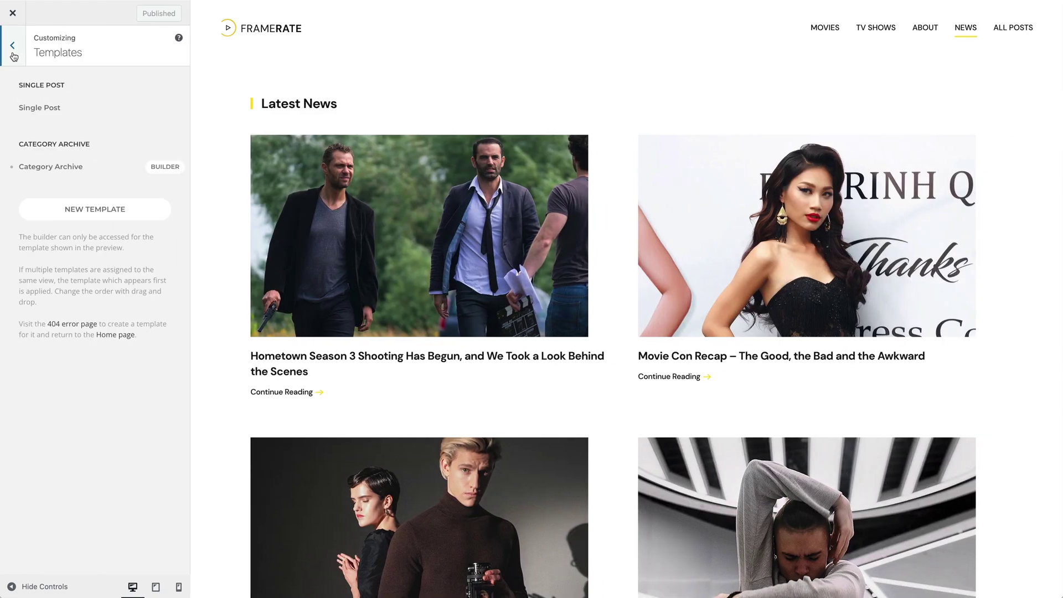
Step: Start a new template, trying Posts and Author Archive before assigning it to Date Archive
left_click(139, 210)
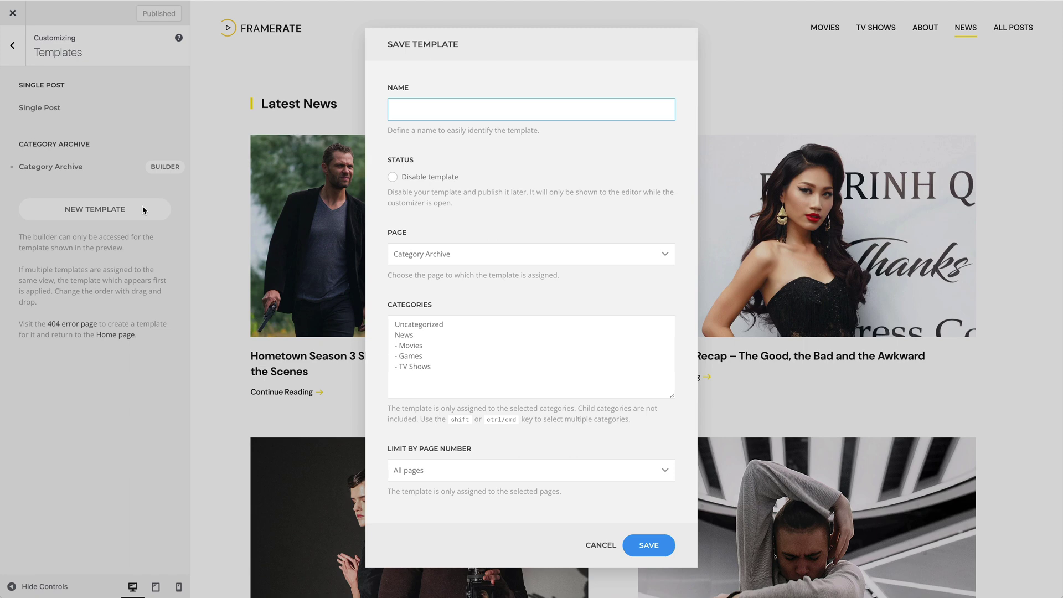
left_click(508, 255)
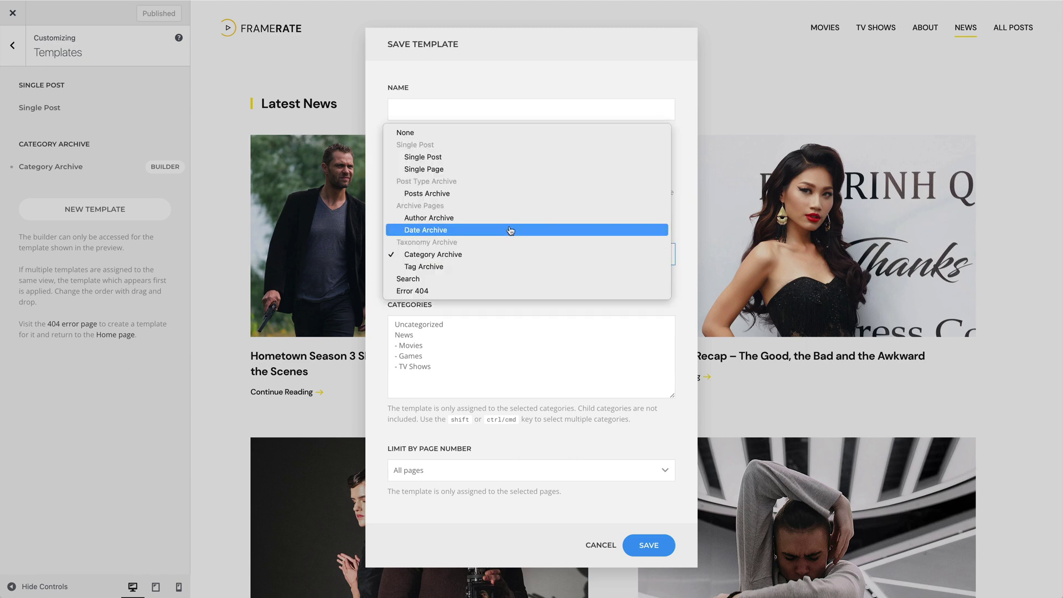
left_click(511, 193)
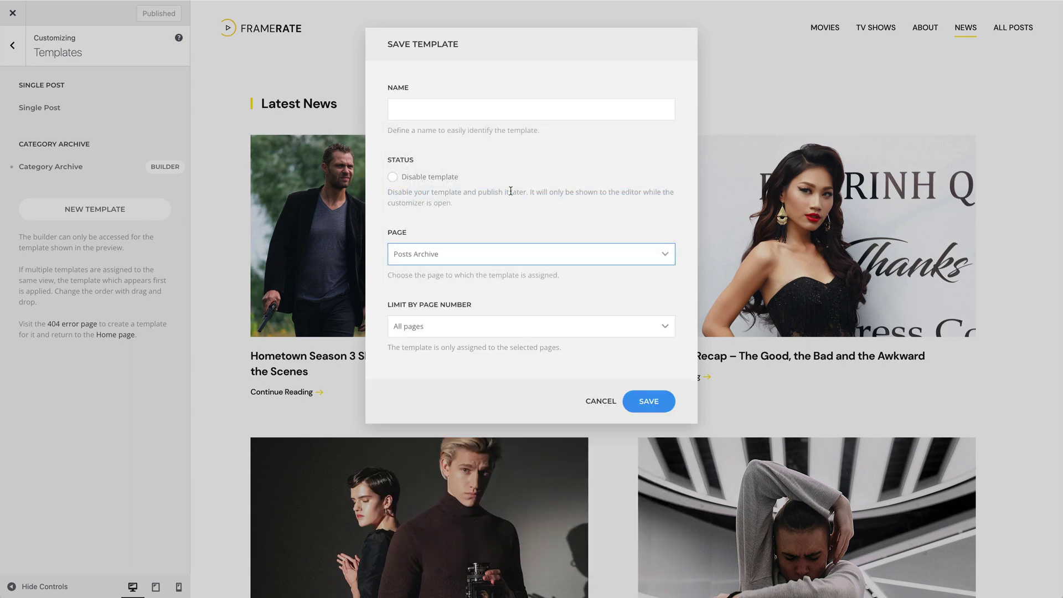
left_click(514, 254)
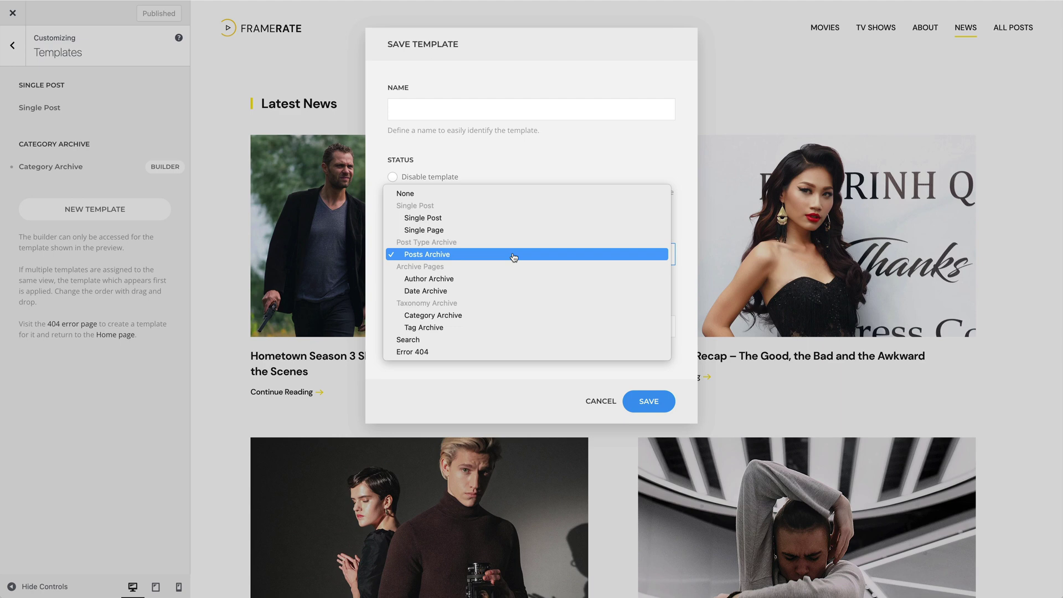
left_click(515, 278)
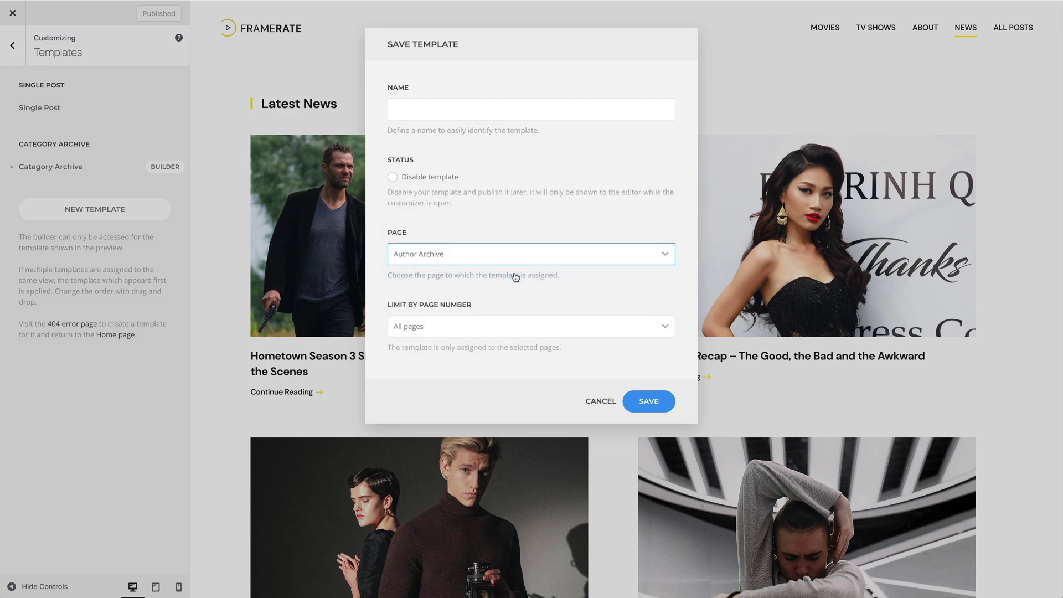
left_click(515, 256)
left_click(517, 268)
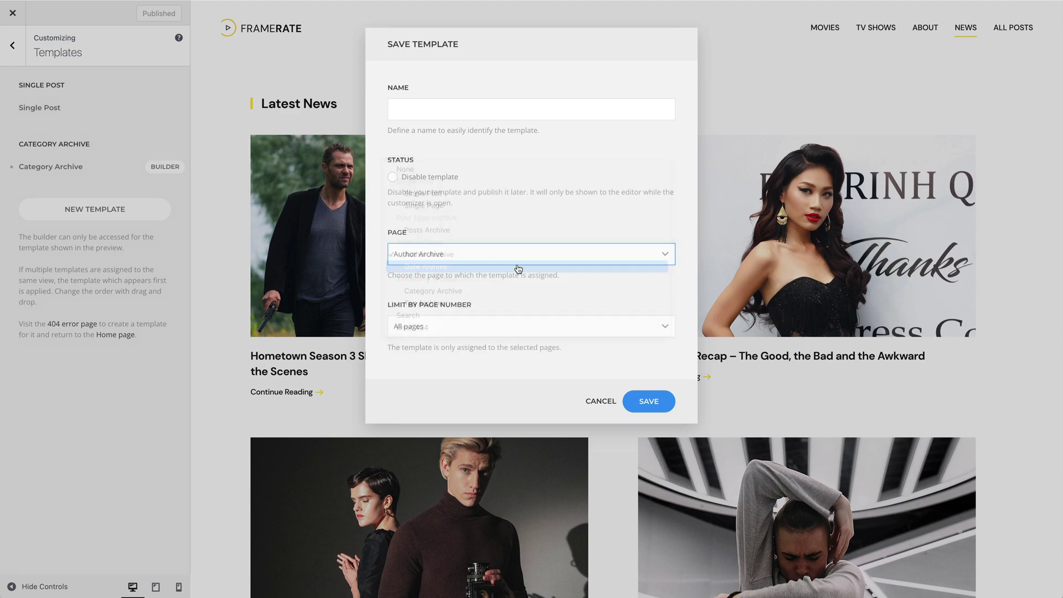
left_click(525, 323)
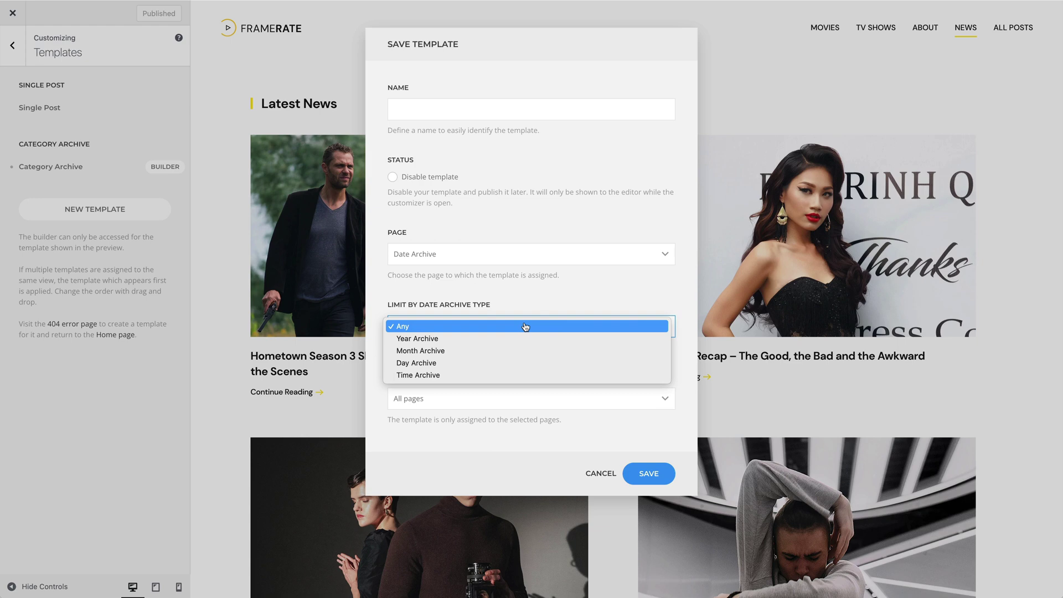
Step: Try Tag Archive, Search and Single Page, then settle on the Error 404 page
left_click(525, 293)
left_click(526, 260)
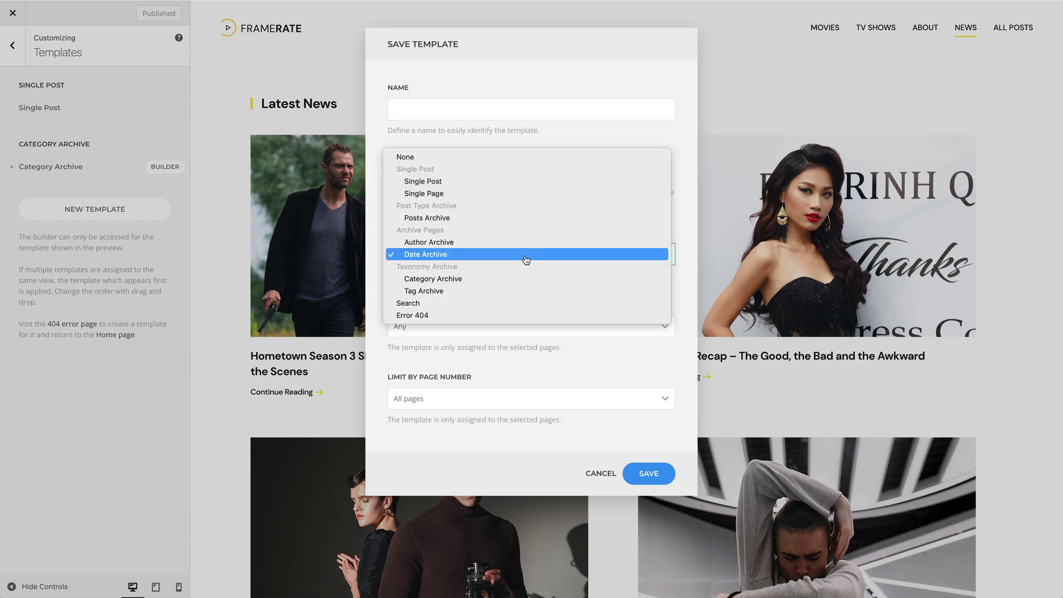
left_click(525, 290)
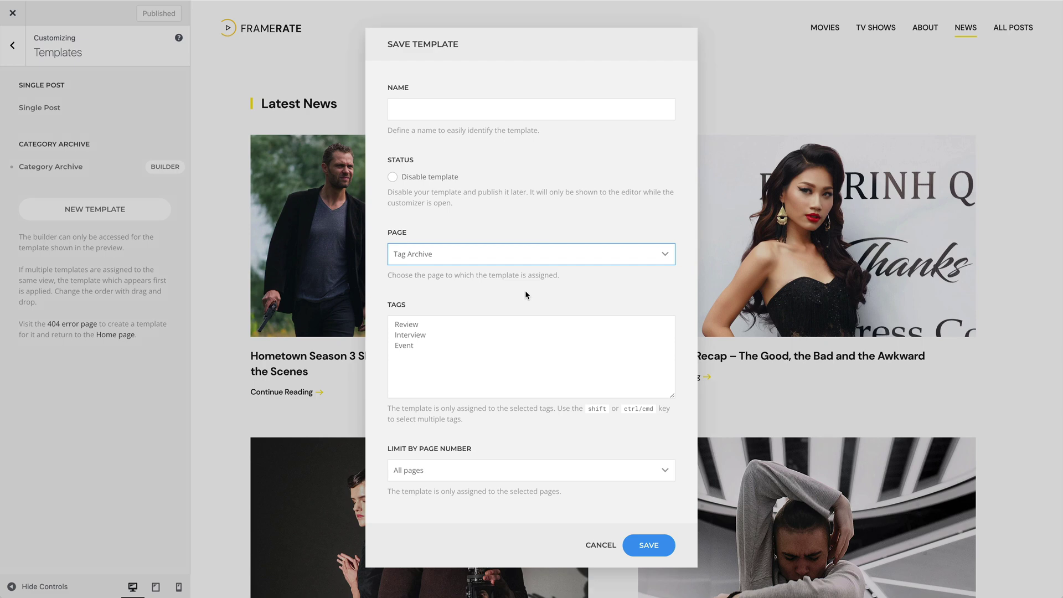
left_click(525, 260)
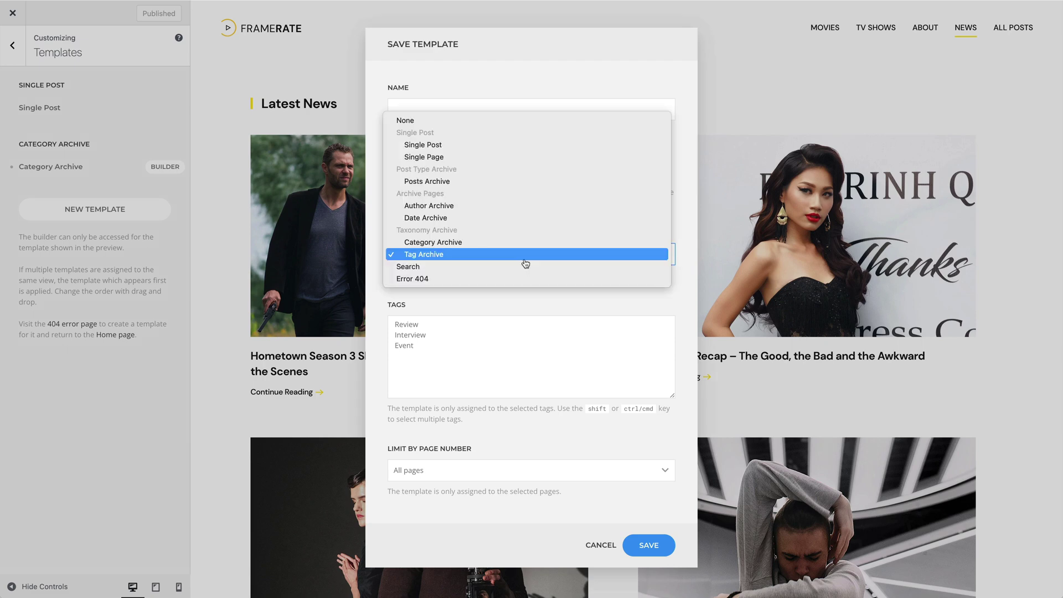
left_click(526, 267)
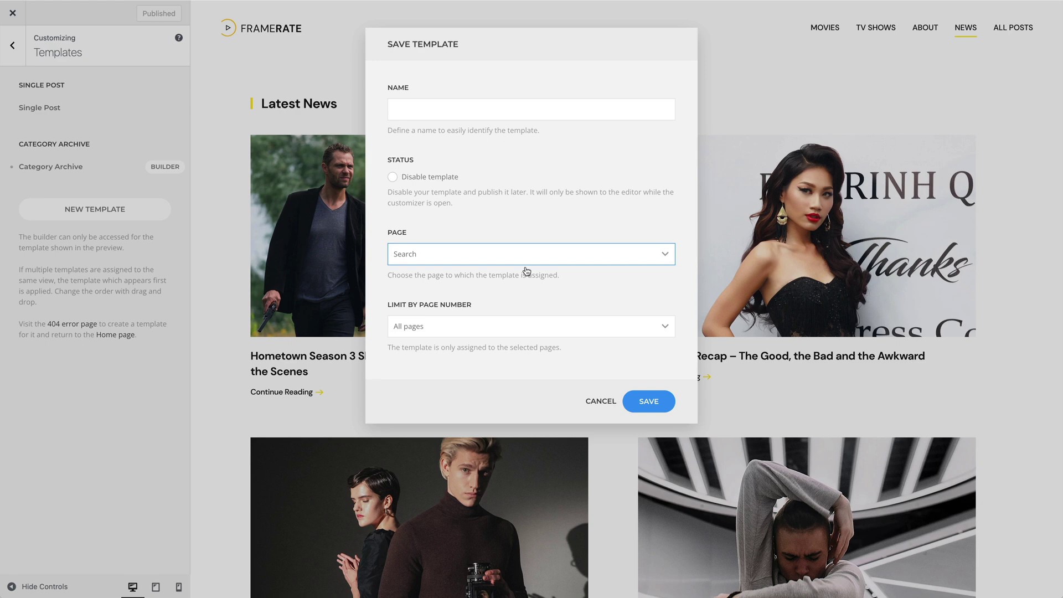
left_click(527, 261)
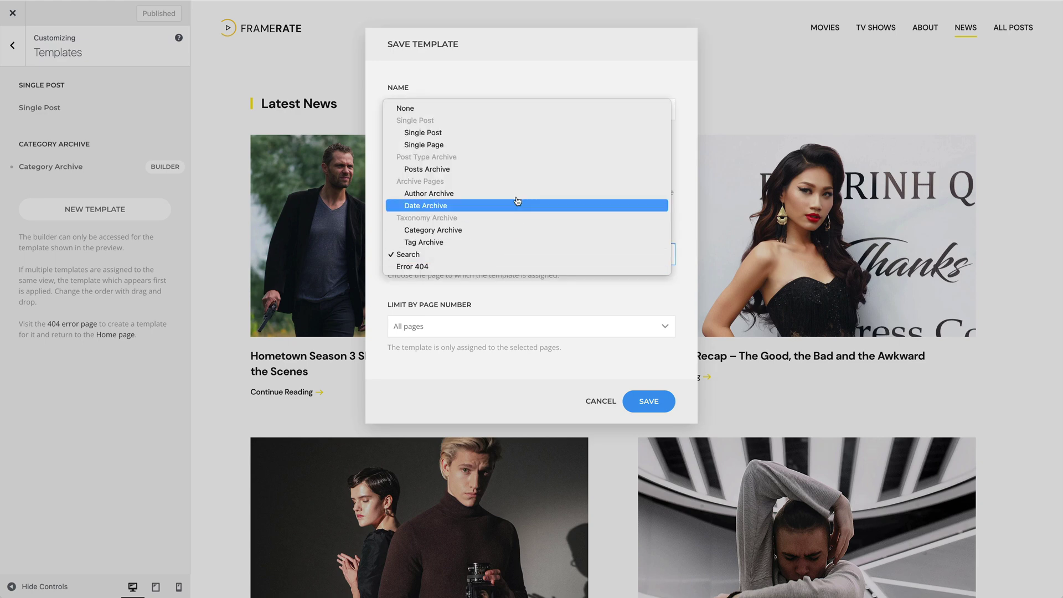
left_click(513, 145)
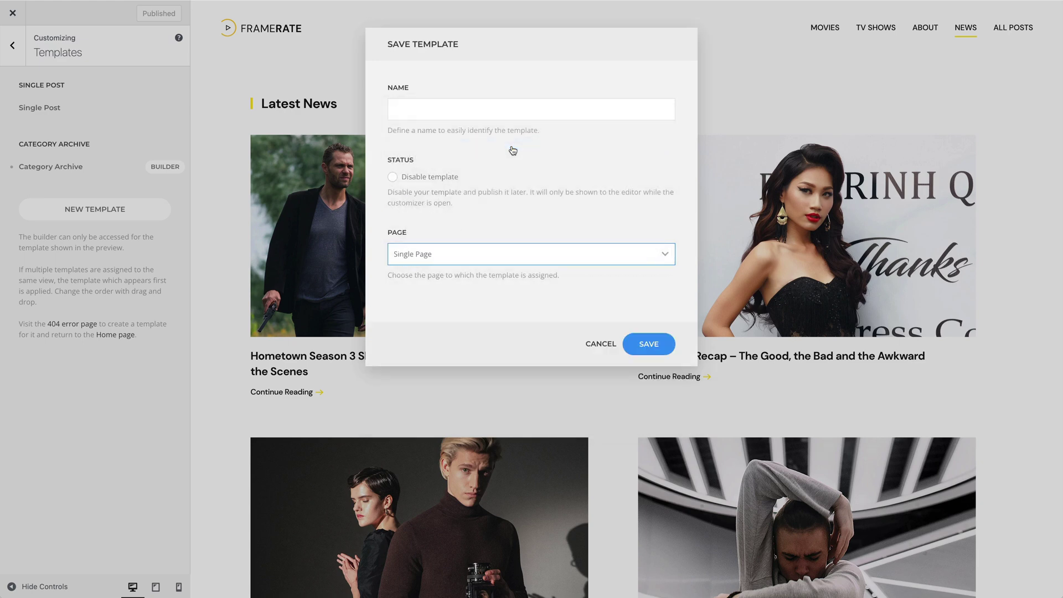
left_click(508, 243)
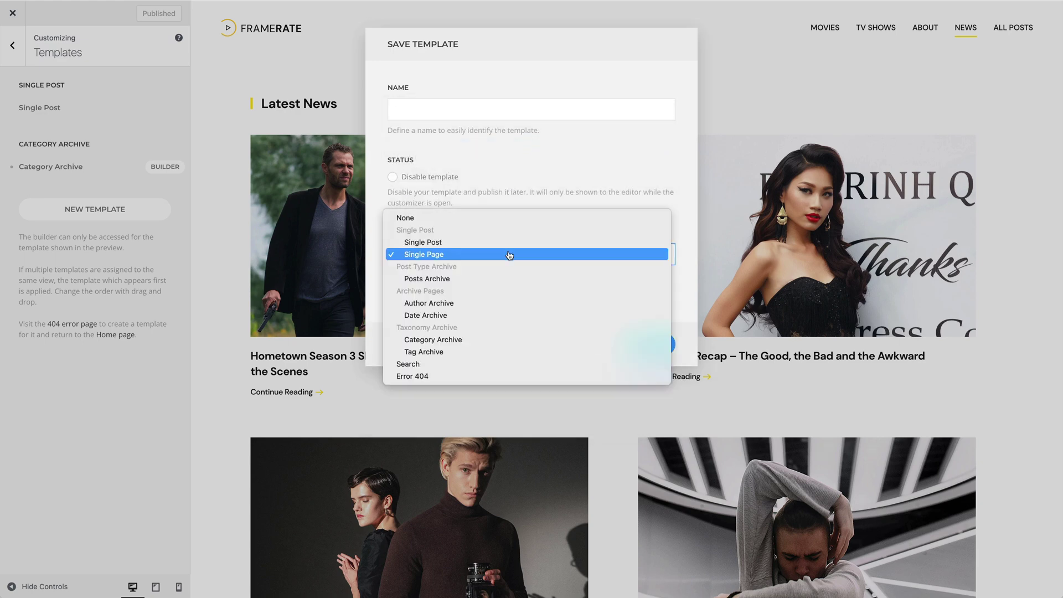
left_click(502, 375)
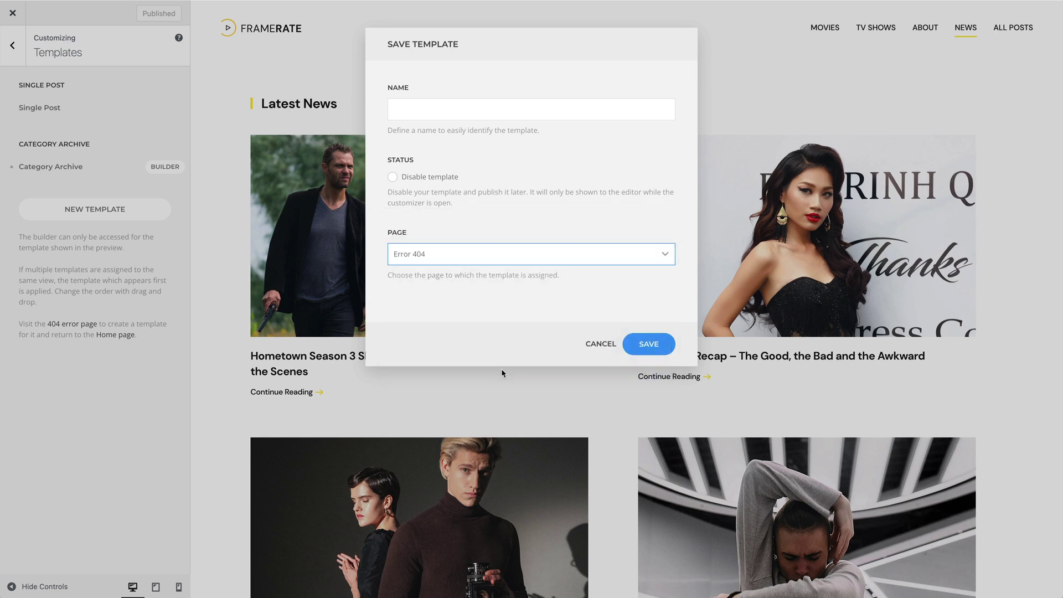
Step: Close the Save Template dialog unsaved, view the 404 error page, then switch the preview back to Home
left_click(217, 349)
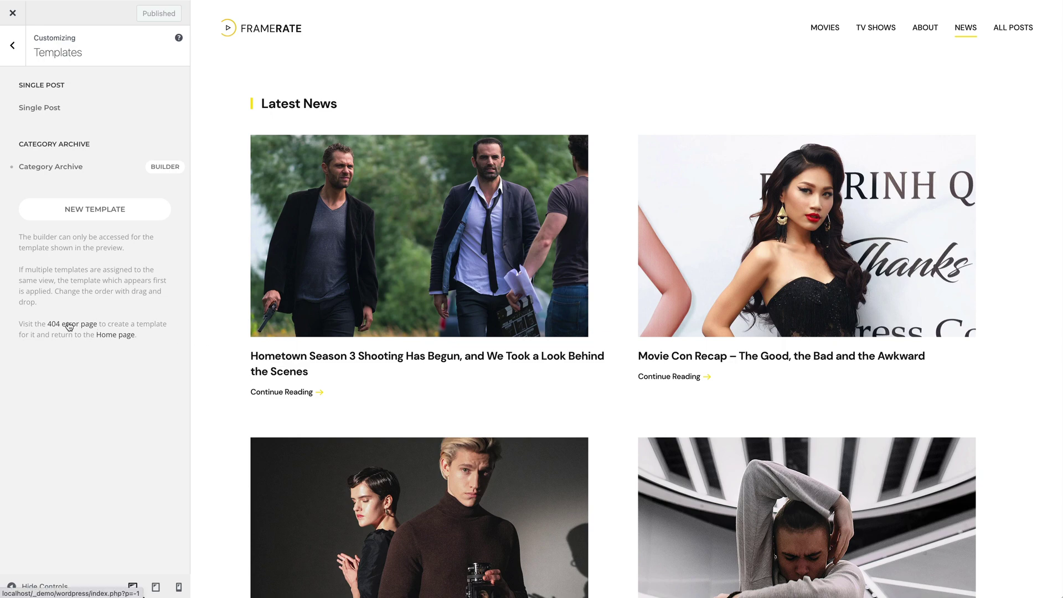
left_click(69, 326)
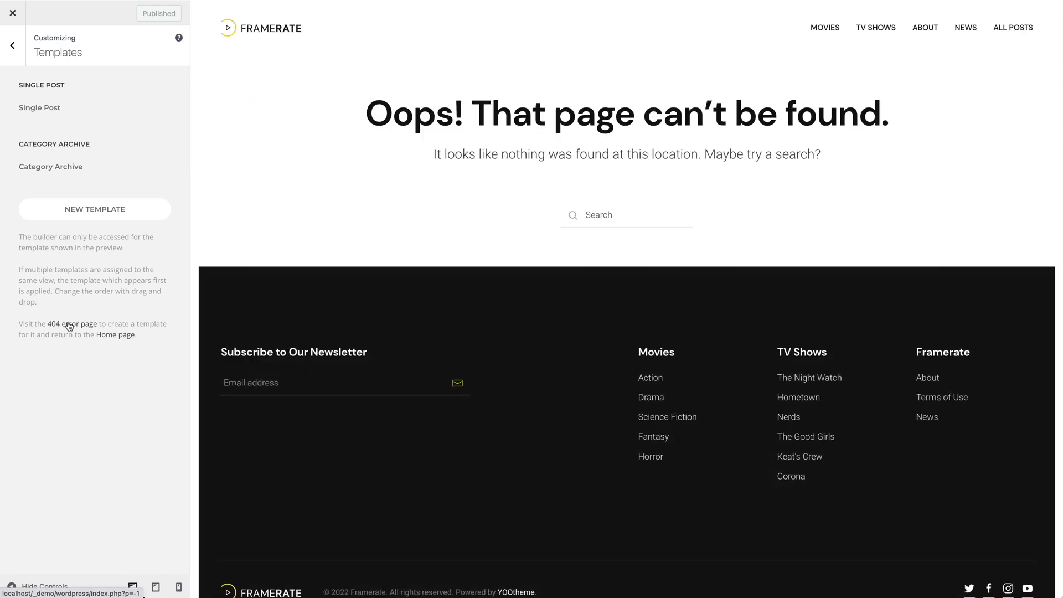
left_click(113, 338)
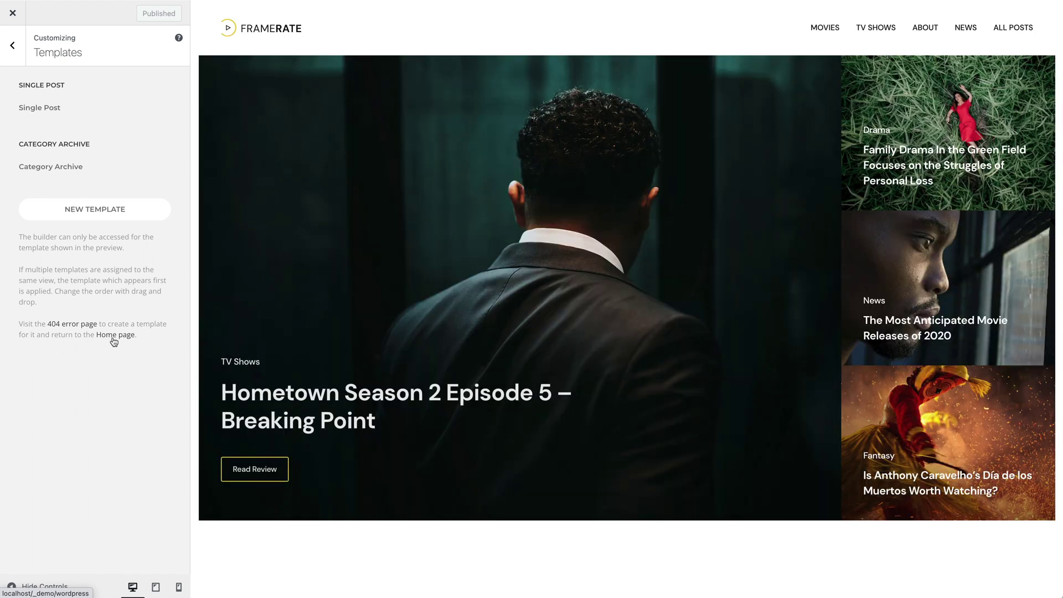